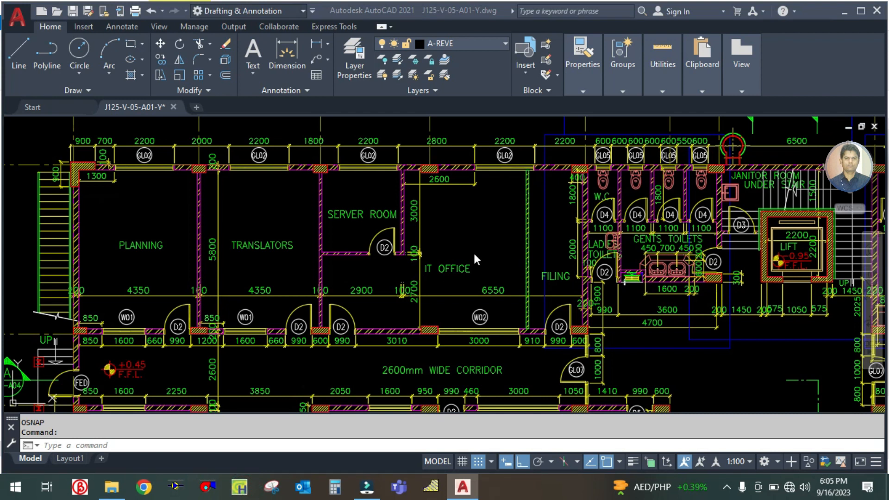
# Switch to HAP, open the project Hamriya Steel Office Building - 05 and show its list of spaces
pyautogui.click(473, 252)
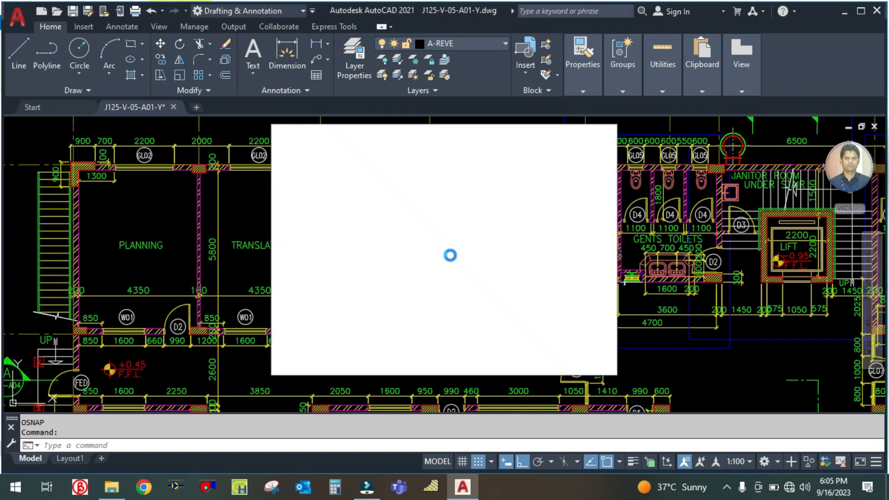
pyautogui.click(582, 355)
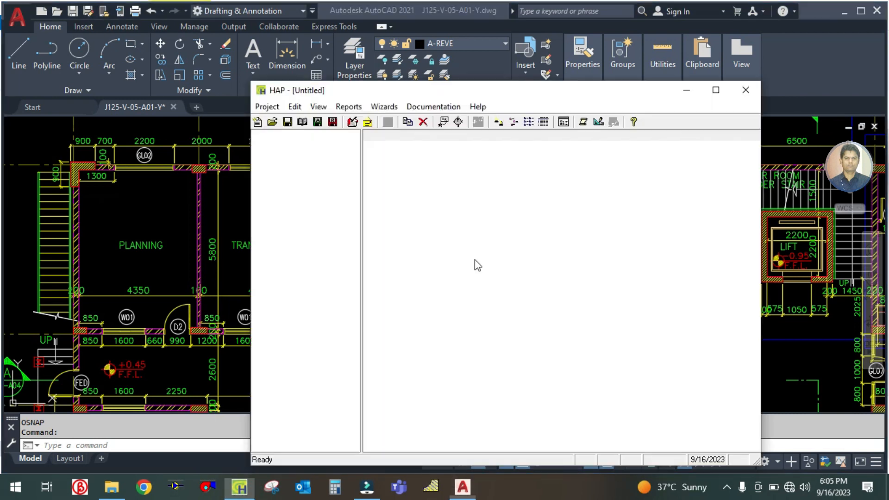
pyautogui.scroll(-1, 329, 254)
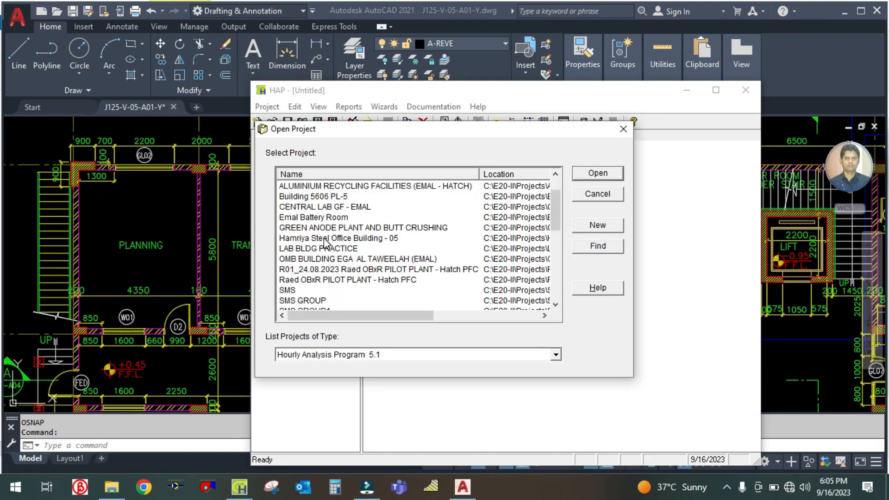
pyautogui.click(326, 239)
pyautogui.click(598, 173)
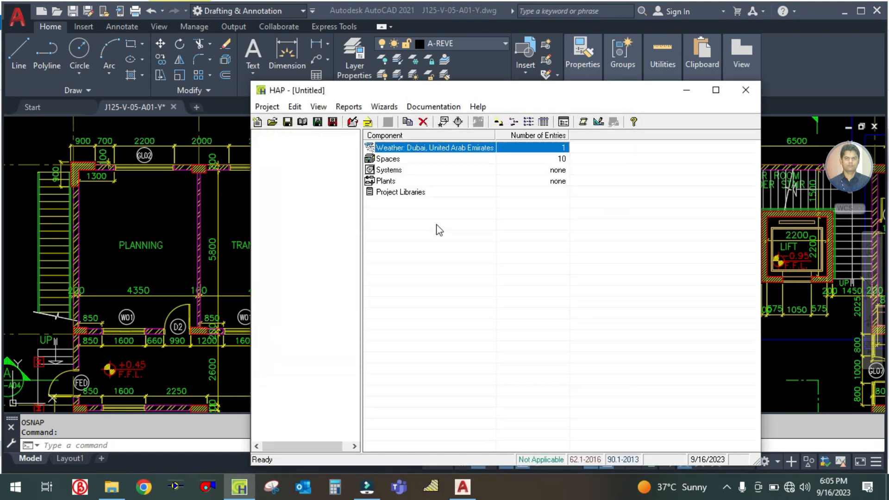
pyautogui.click(291, 156)
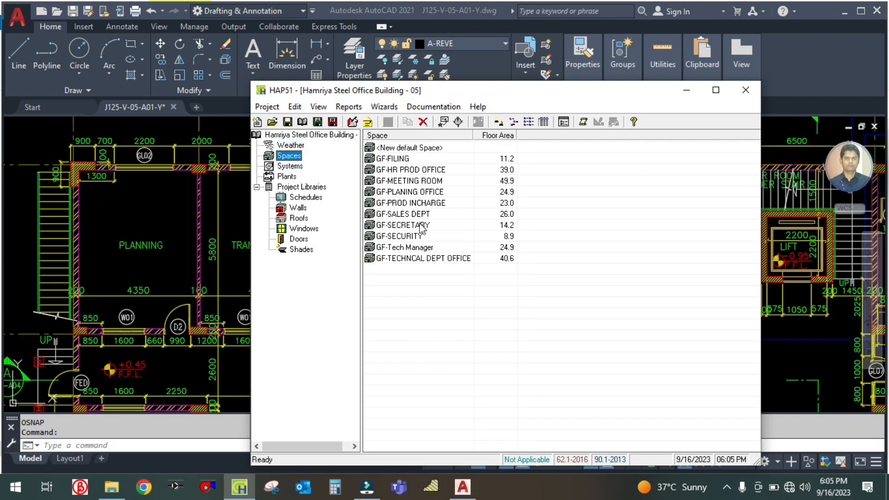
# Duplicate the GF-PLANING OFFICE space
pyautogui.click(403, 193)
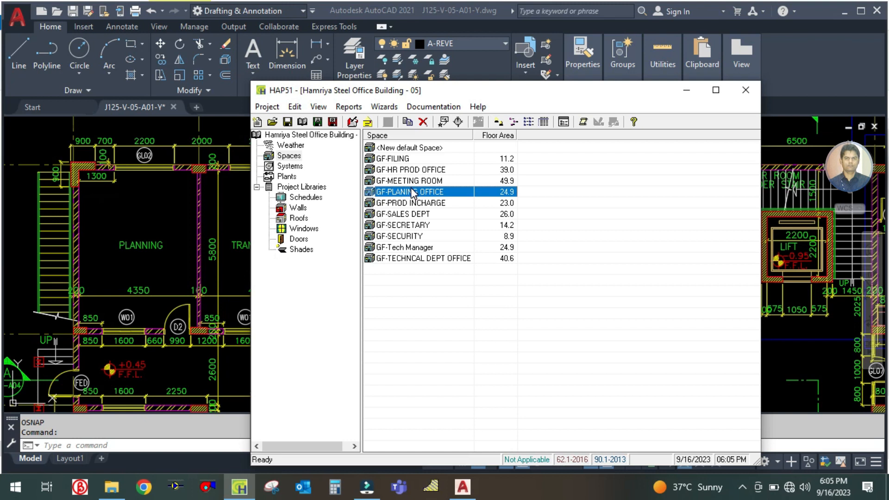
pyautogui.rightClick(412, 193)
pyautogui.click(443, 194)
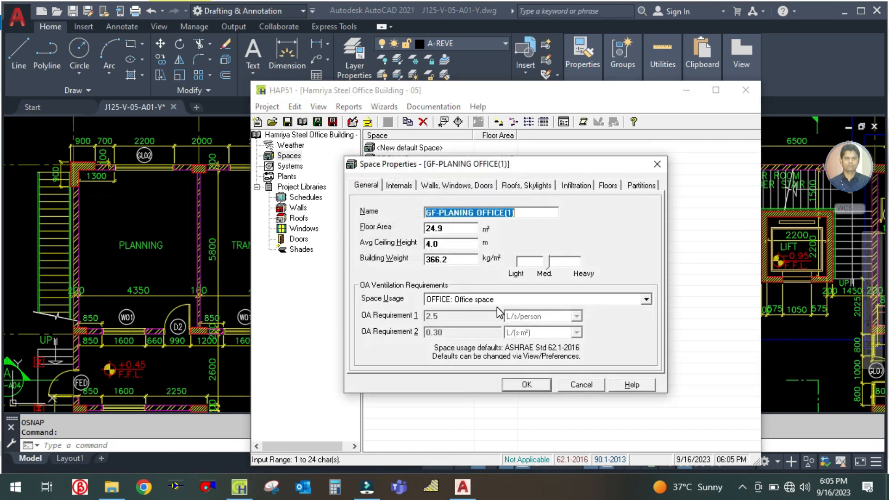
# Rename the duplicated space as GF-TRANSLATOR OFFICE
pyautogui.click(526, 212)
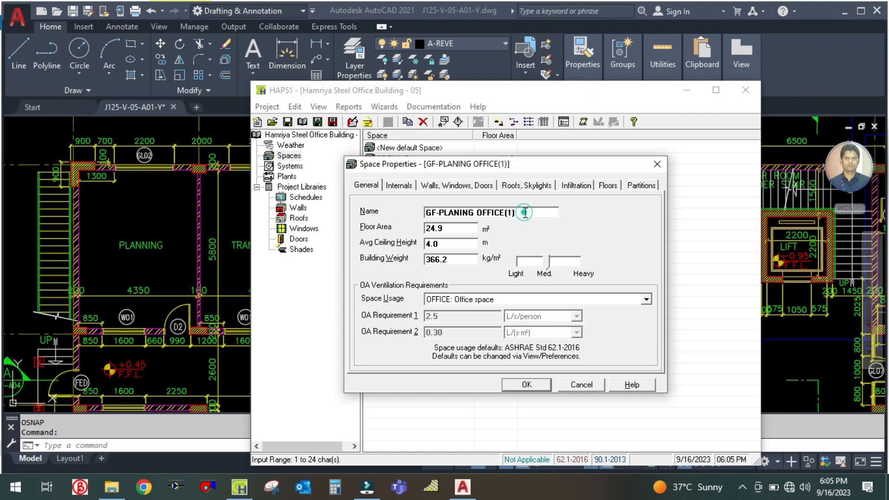
pyautogui.press('BackSpace')
pyautogui.press('BackSpace')
pyautogui.press('BackSpace')
pyautogui.press('BackSpace')
pyautogui.press('BackSpace')
pyautogui.press('BackSpace')
pyautogui.press('BackSpace')
pyautogui.press('BackSpace')
pyautogui.press('BackSpace')
pyautogui.press('BackSpace')
pyautogui.press('BackSpace')
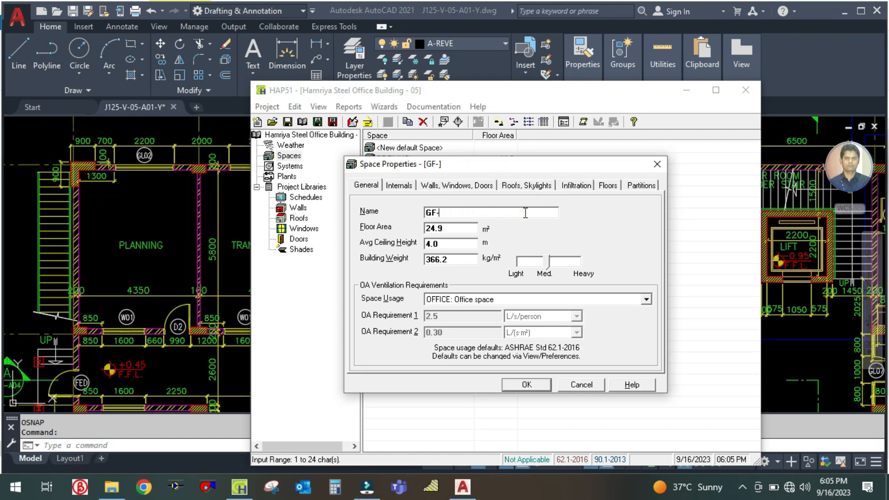
pyautogui.press('capslock')
pyautogui.write('TRANSTATOR OFFICE')
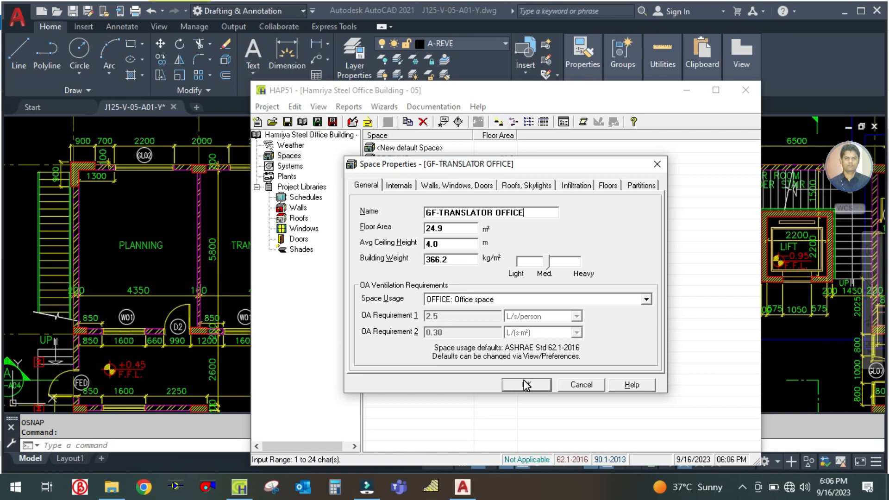
# Switch to AutoCAD, read the Translators room's dimensions on the floor plan, and return to HAP
pyautogui.click(167, 266)
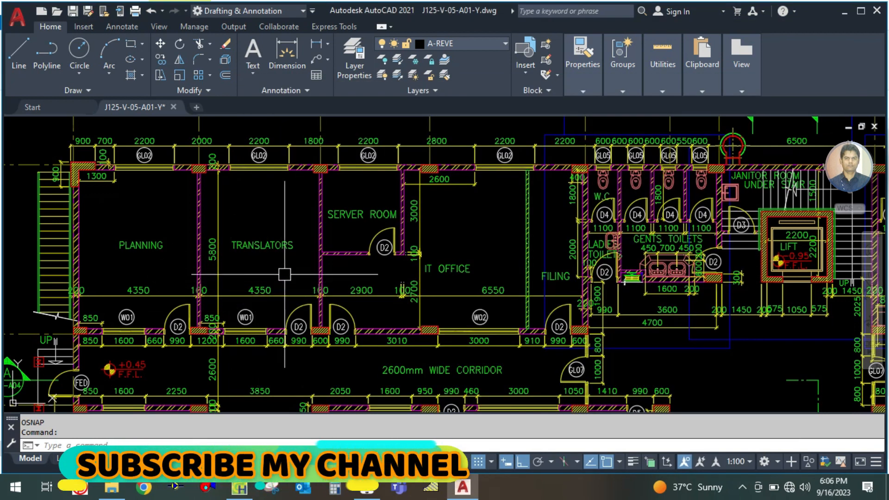
pyautogui.moveTo(278, 274); pyautogui.dragTo(287, 283)
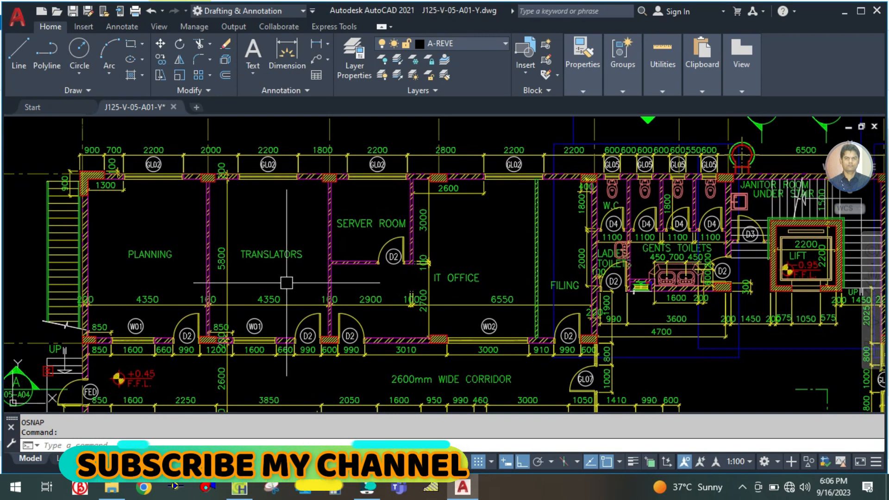
pyautogui.click(245, 494)
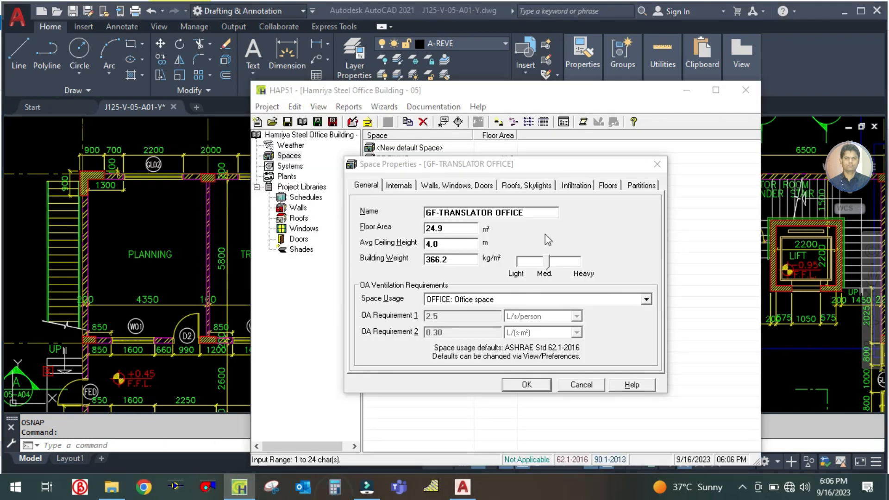
# Multiply 4.3 by 5.8 in Calculator and check the space's floor area and average ceiling height in HAP
pyautogui.click(335, 487)
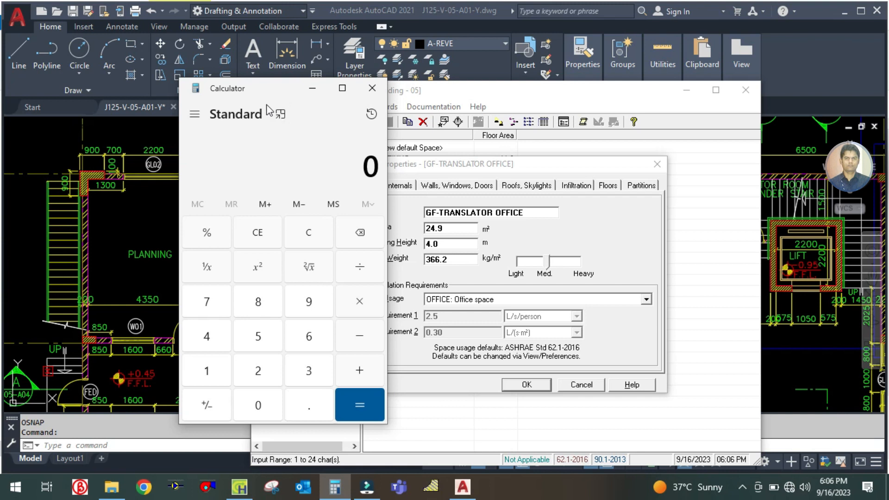
pyautogui.moveTo(254, 91); pyautogui.dragTo(154, 96)
pyautogui.press('4')
pyautogui.press('.')
pyautogui.press('3')
pyautogui.press('*')
pyautogui.press('5')
pyautogui.press('.')
pyautogui.press('8')
pyautogui.press('Return')
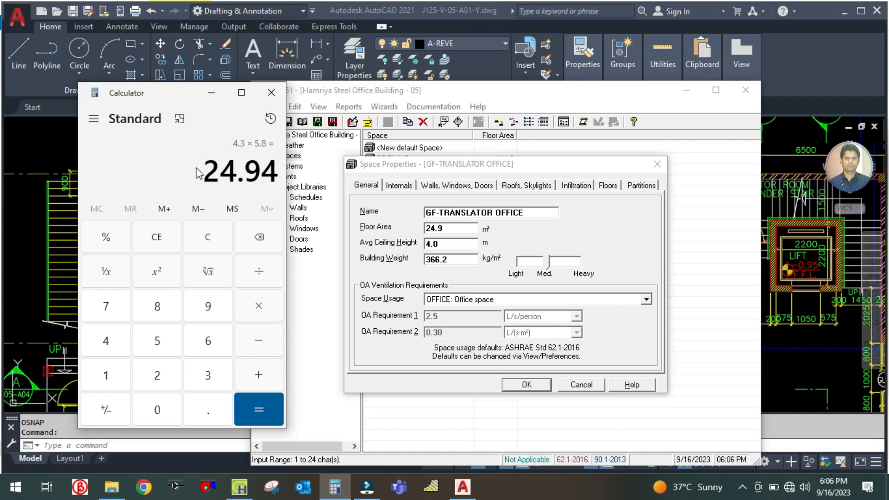
pyautogui.click(212, 93)
pyautogui.doubleClick(448, 230)
pyautogui.doubleClick(453, 241)
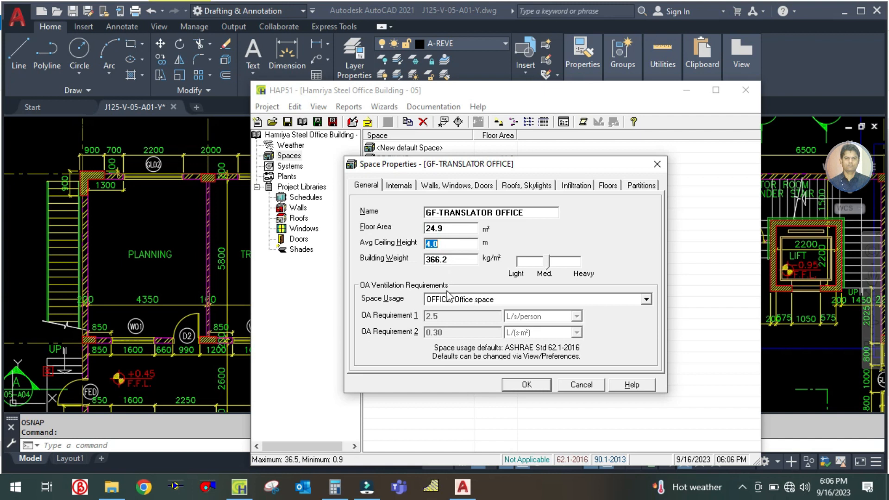
# Show the space's internal loads and open the furniture layout J125-V-05-A09-I.dwg from the Furniture Layouts folder of the architectural drawings
pyautogui.click(399, 186)
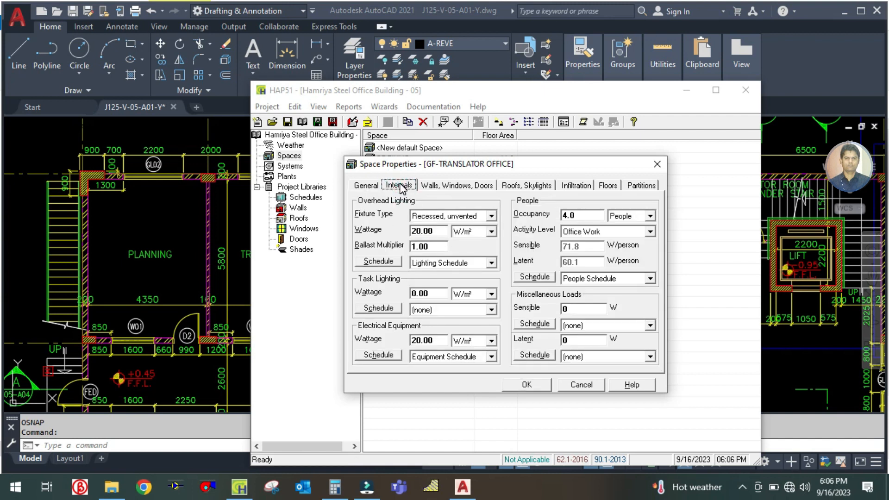
pyautogui.doubleClick(583, 217)
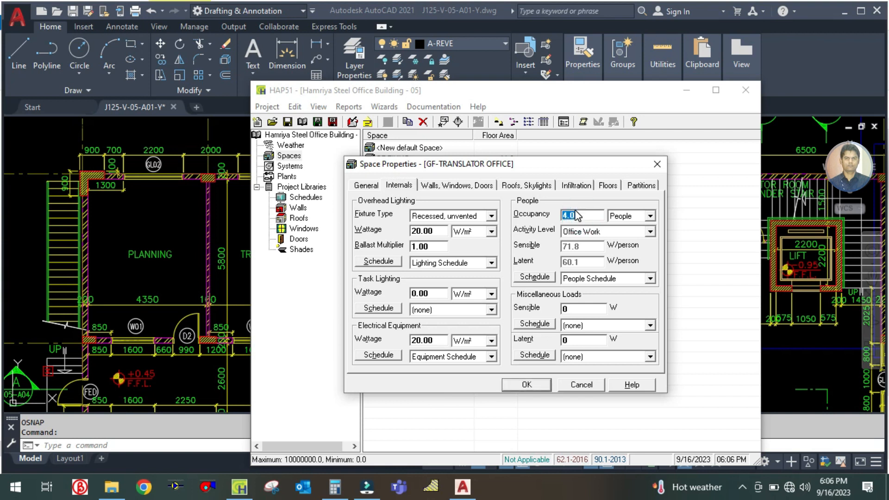
pyautogui.click(111, 487)
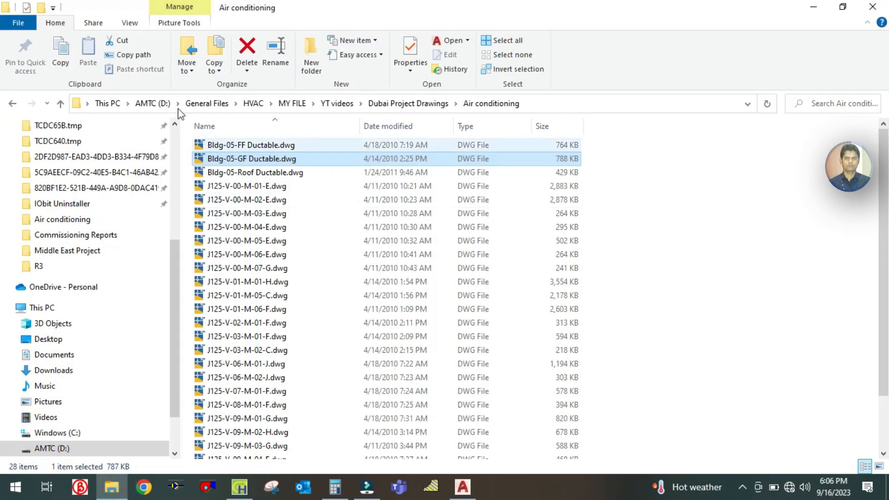
pyautogui.click(60, 103)
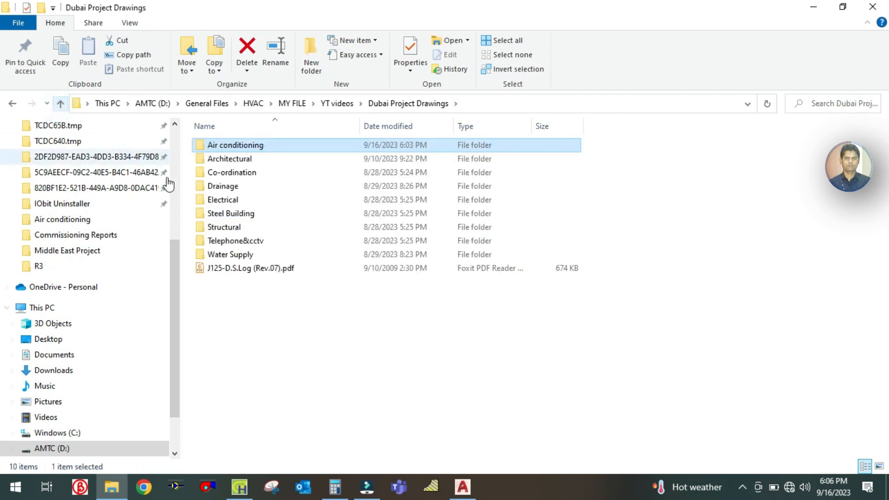
pyautogui.click(59, 103)
pyautogui.doubleClick(246, 145)
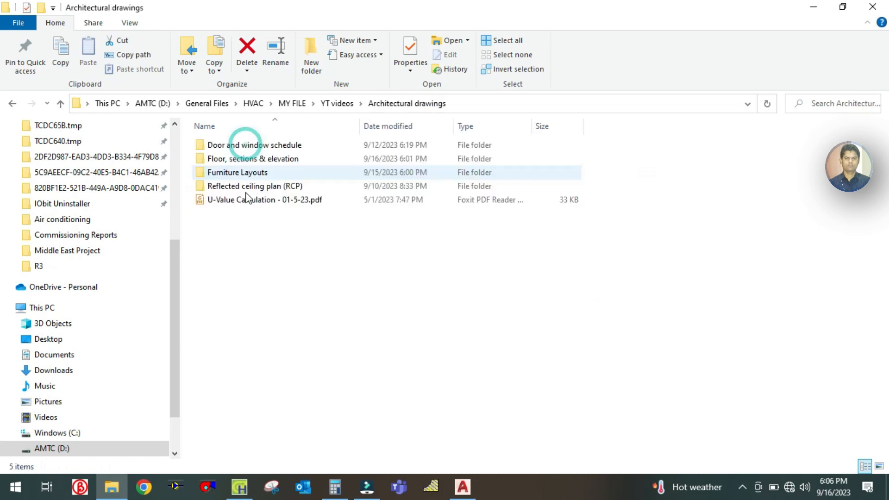
pyautogui.doubleClick(224, 175)
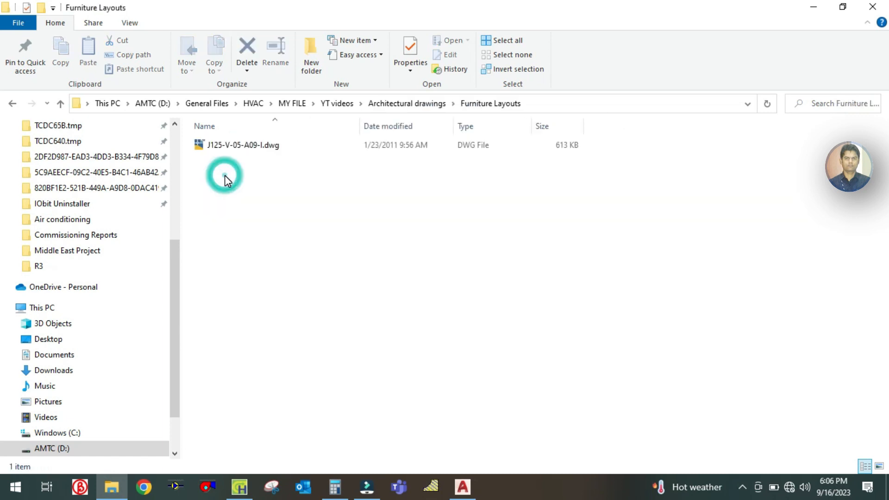
pyautogui.doubleClick(226, 145)
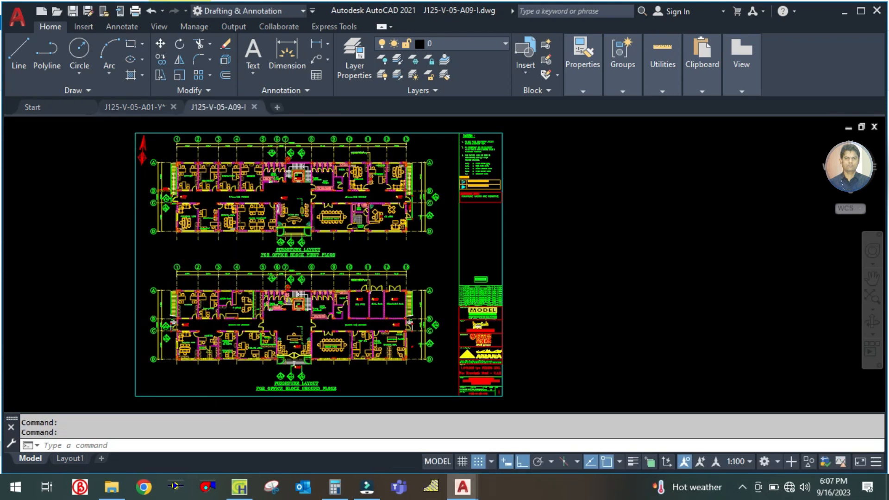
# Examine the ground floor furniture layout to count the seats in the Translators room
pyautogui.scroll(4, 199, 361)
pyautogui.scroll(2, 185, 305)
pyautogui.scroll(3, 218, 255)
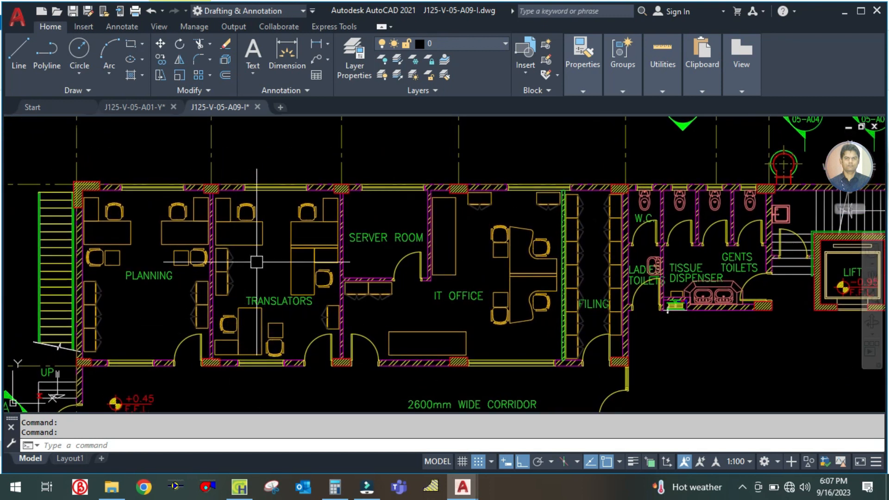
pyautogui.scroll(1, 292, 242)
pyautogui.scroll(1, 278, 292)
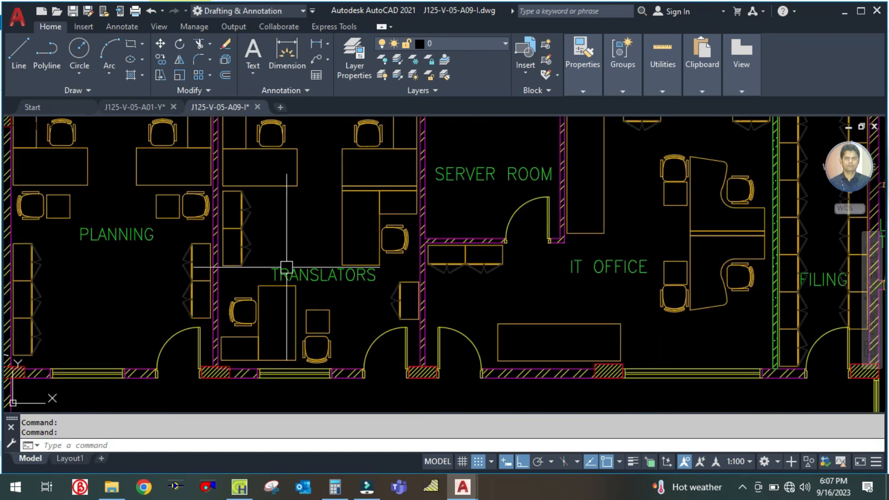
pyautogui.scroll(-2, 295, 251)
pyautogui.scroll(-1, 295, 248)
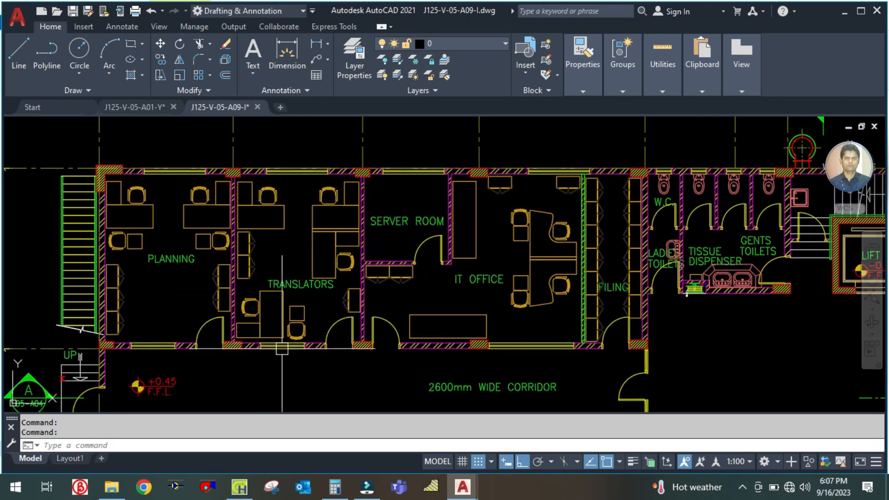
# Switch to HAP and set the space's occupancy to 5 people with the People Schedule
pyautogui.click(241, 487)
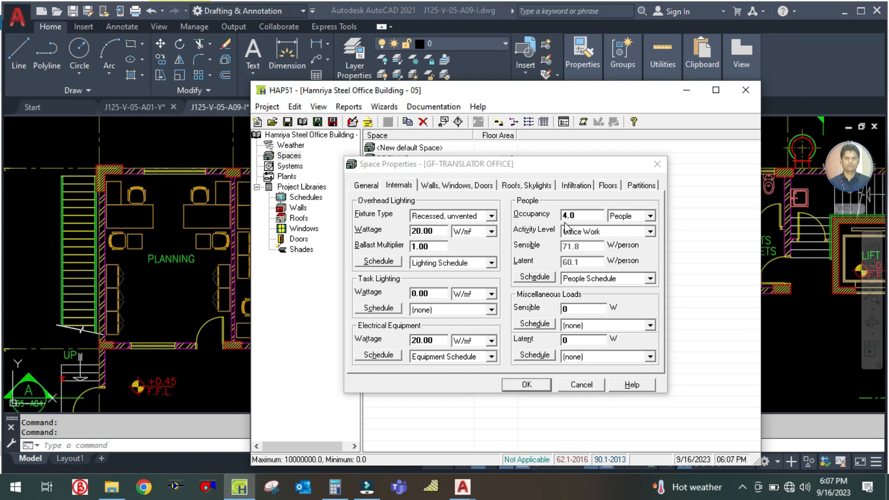
pyautogui.doubleClick(582, 214)
pyautogui.write('5')
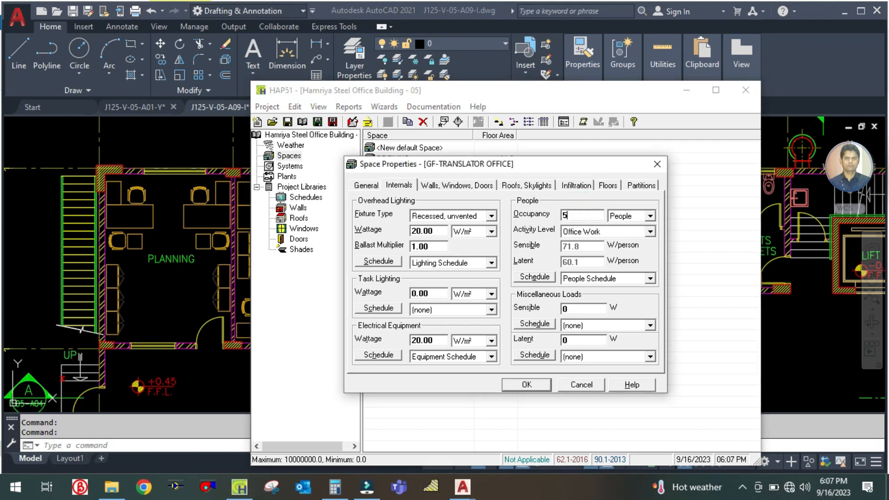
pyautogui.click(586, 279)
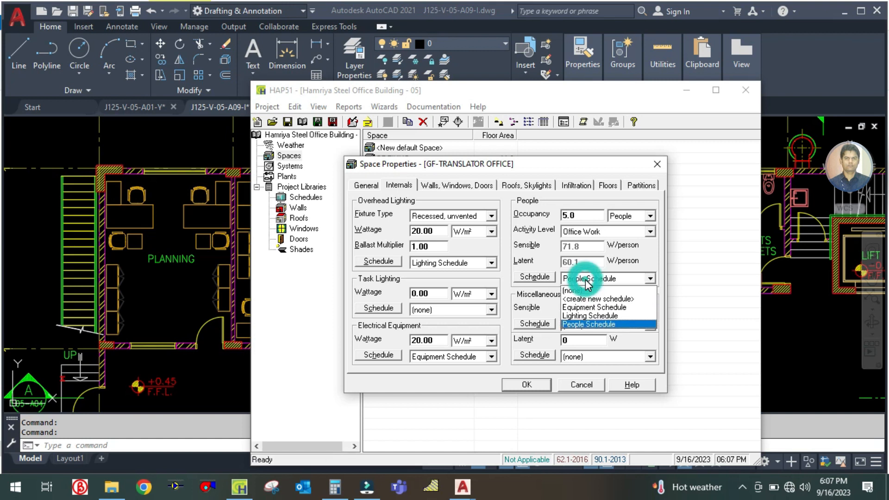
pyautogui.click(589, 325)
# Remove the west exposure from the Translator office's walls, windows and doors data
pyautogui.click(445, 185)
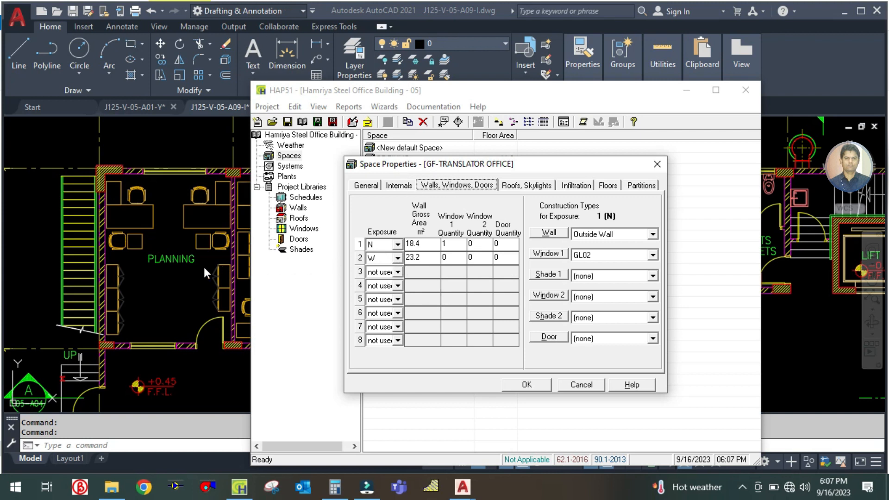
pyautogui.click(398, 258)
pyautogui.scroll(4, 384, 287)
pyautogui.click(382, 274)
# Switch to AutoCAD and check the north direction and the Translators room's outer wall and window dimensions in J125-V-05-A01-Y
pyautogui.click(165, 256)
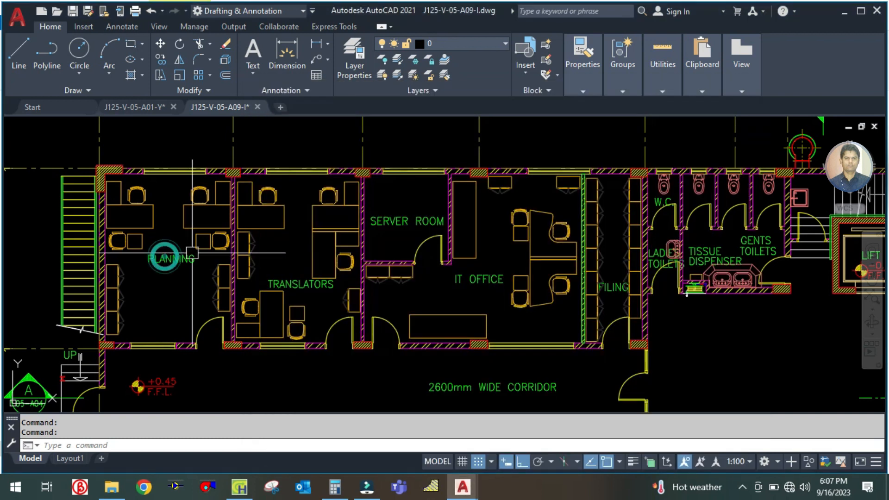
pyautogui.click(137, 112)
pyautogui.scroll(-6, 248, 193)
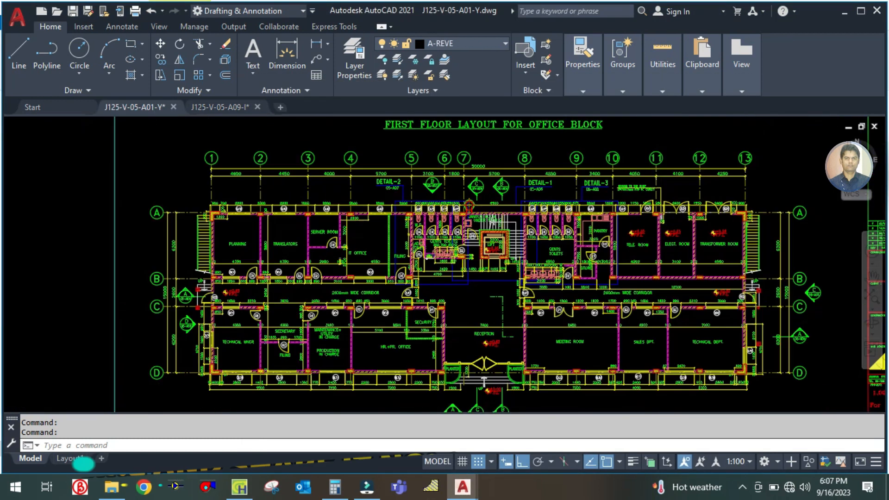
pyautogui.moveTo(247, 212); pyautogui.dragTo(250, 335)
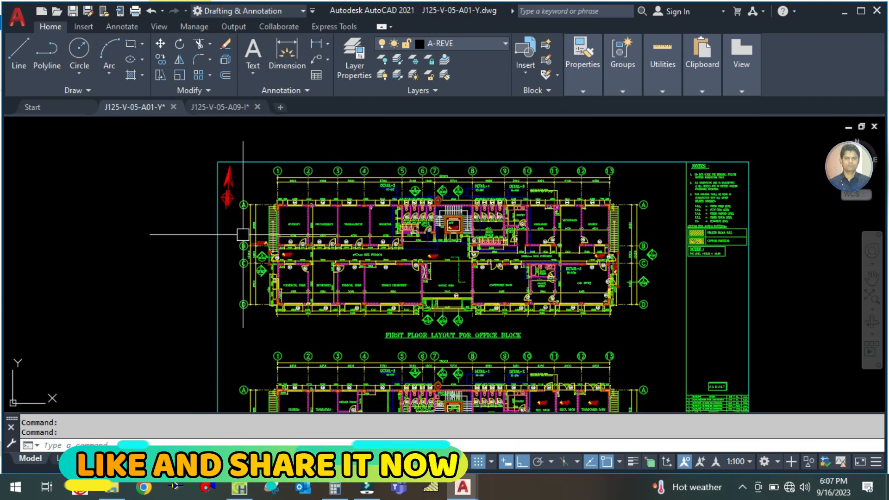
pyautogui.scroll(6, 303, 208)
pyautogui.scroll(-6, 186, 192)
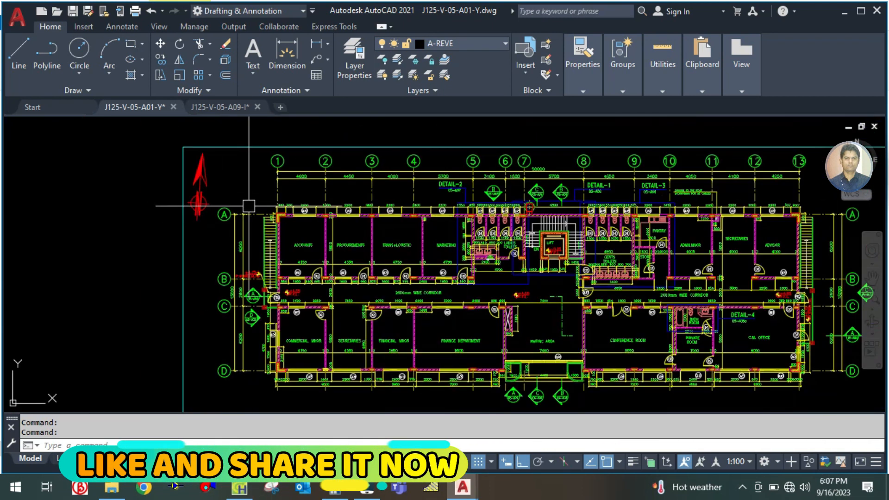
pyautogui.moveTo(314, 389)
pyautogui.mouseDown()
pyautogui.moveTo(367, 249)
pyautogui.moveTo(367, 191)
pyautogui.mouseUp()
pyautogui.scroll(8, 339, 308)
pyautogui.moveTo(374, 241)
pyautogui.mouseDown()
pyautogui.moveTo(372, 315)
pyautogui.moveTo(365, 294)
pyautogui.mouseUp()
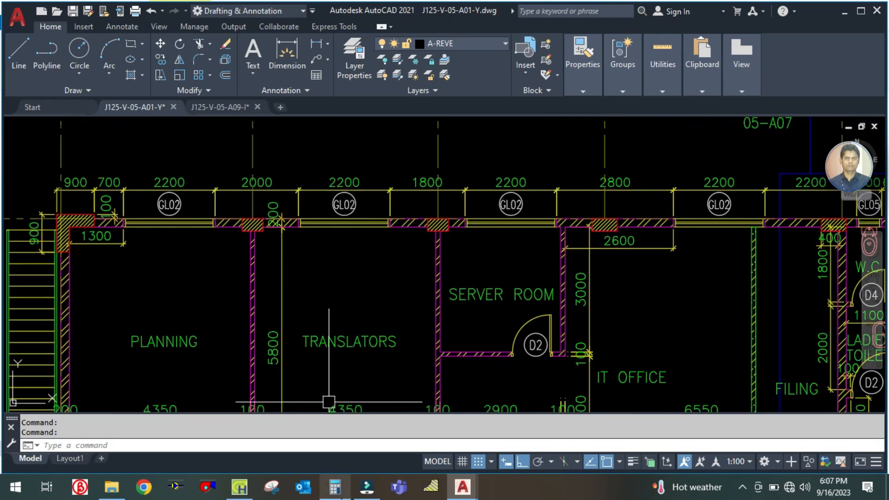
# Calculate the Translators room's outer wall area as 4.3 × 4 in Calculator
pyautogui.click(335, 486)
pyautogui.click(208, 238)
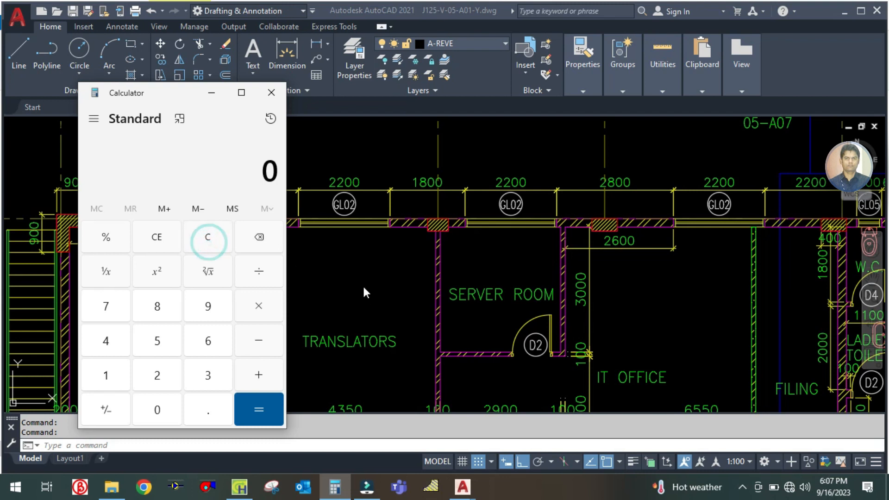
pyautogui.write('4.3')
pyautogui.write('*4')
pyautogui.press('Return')
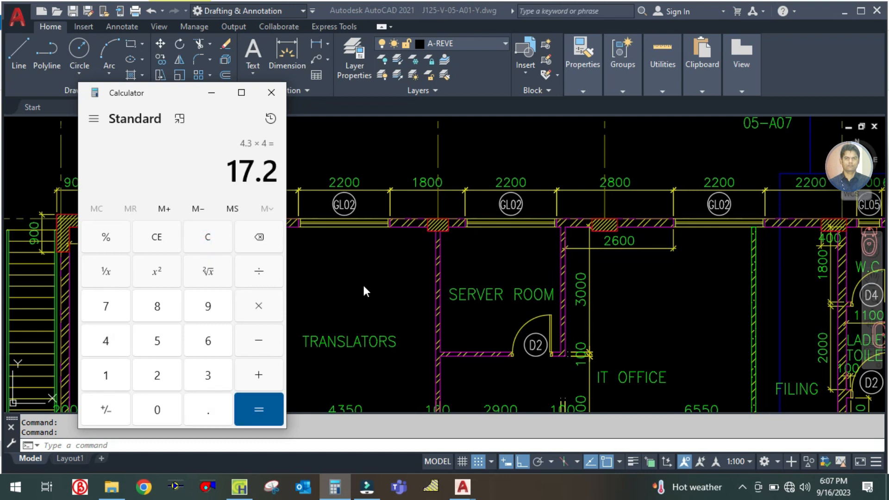
pyautogui.click(362, 284)
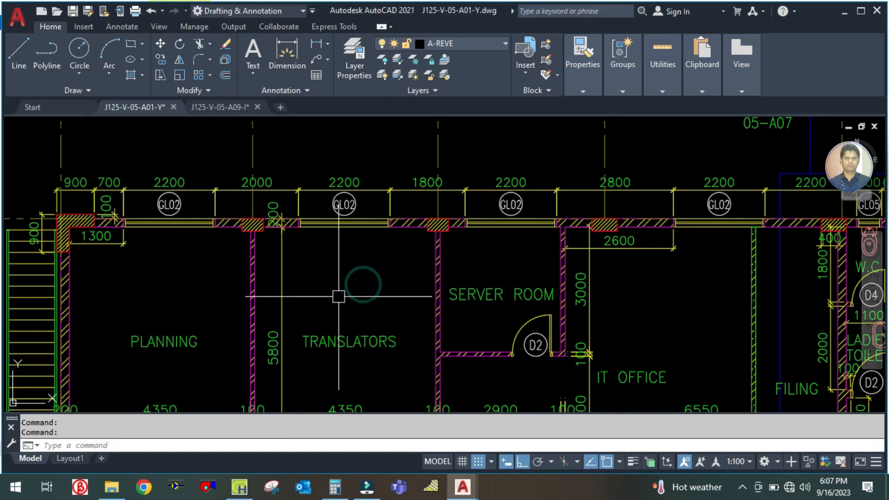
# Switch to HAP, set the north exposure's wall gross area to 17.2 m², and check its window quantity and type against the AutoCAD plan
pyautogui.click(240, 487)
pyautogui.click(423, 241)
pyautogui.write('17.2')
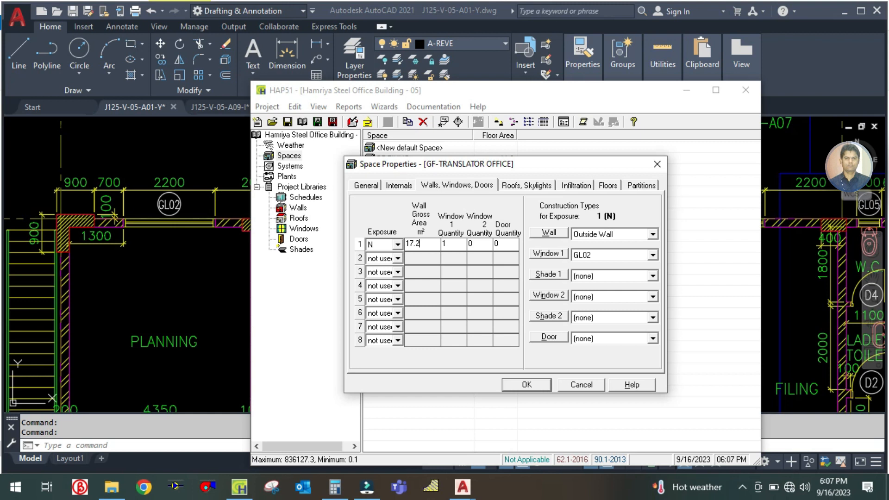
pyautogui.click(453, 244)
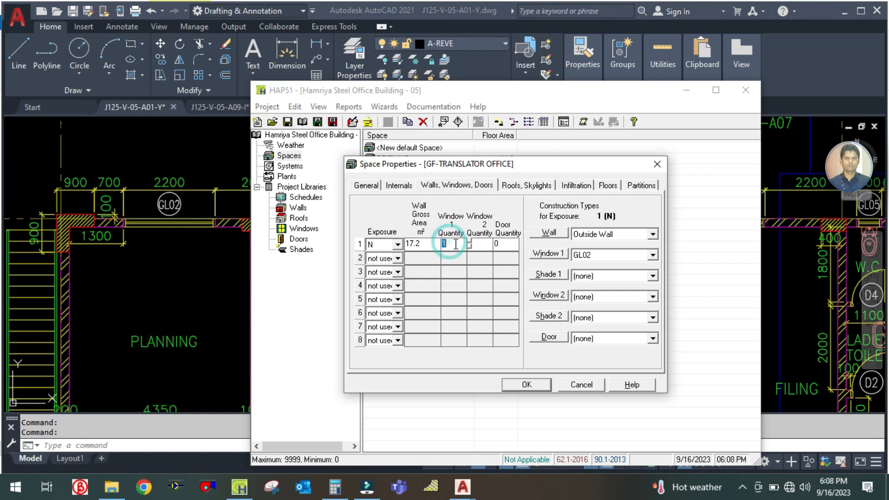
pyautogui.click(210, 262)
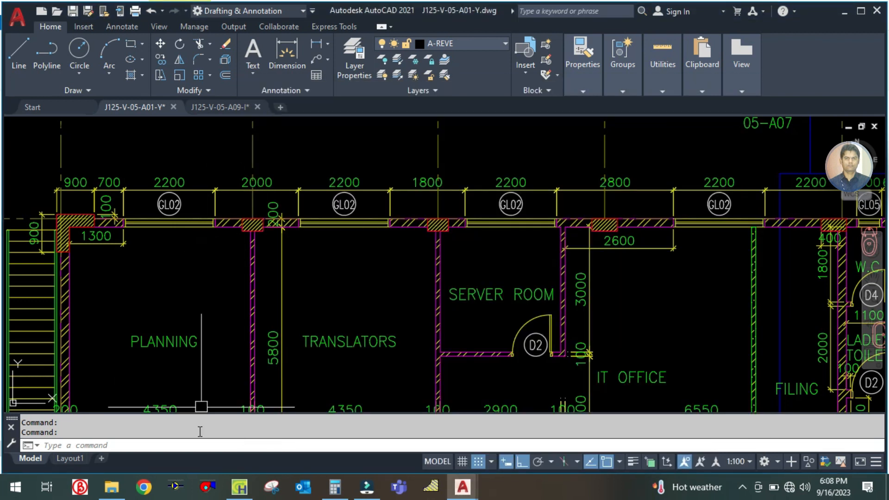
pyautogui.click(240, 487)
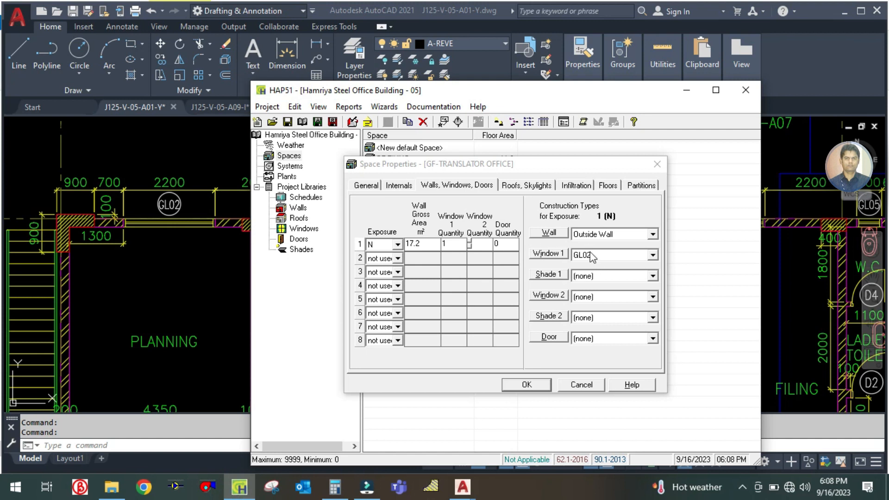
# Check the Translator office's roof exposure, gross area and construction type against the floor area in its general data
pyautogui.click(518, 186)
pyautogui.click(399, 260)
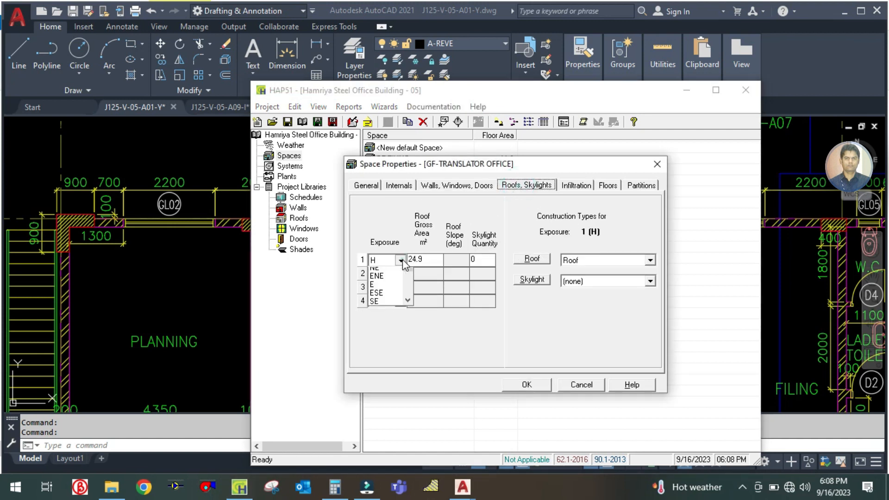
pyautogui.click(383, 272)
pyautogui.click(424, 259)
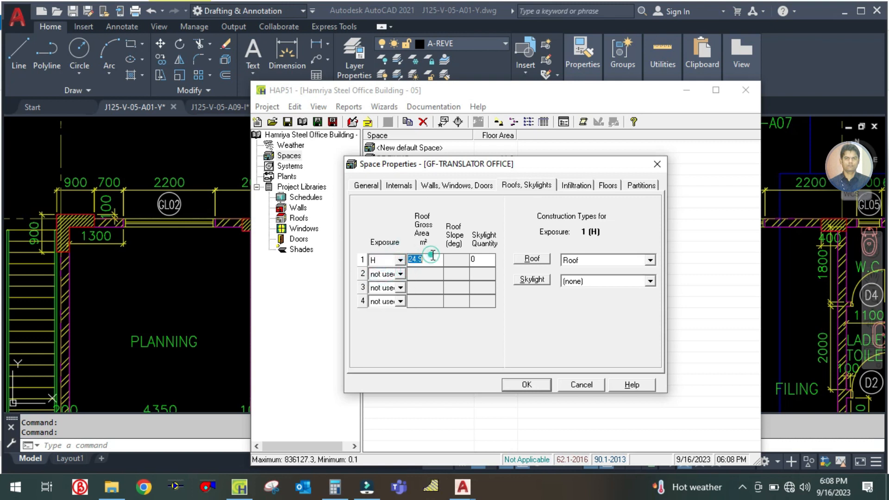
pyautogui.click(366, 186)
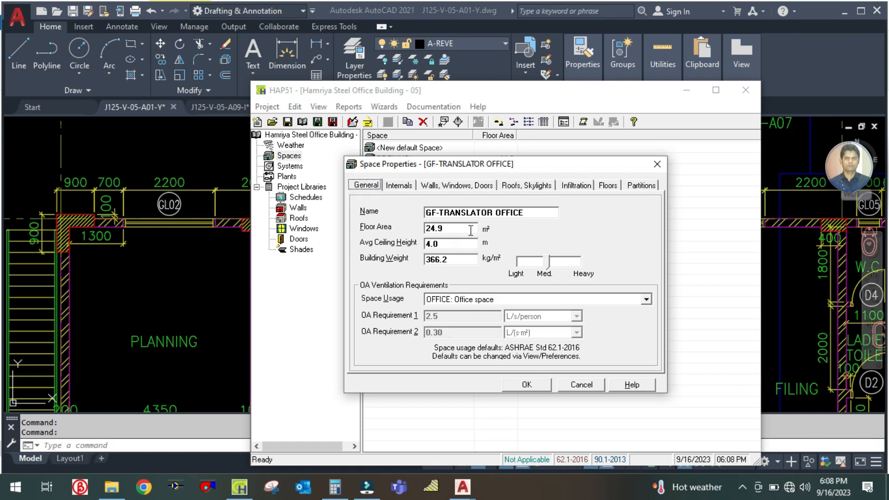
pyautogui.click(543, 186)
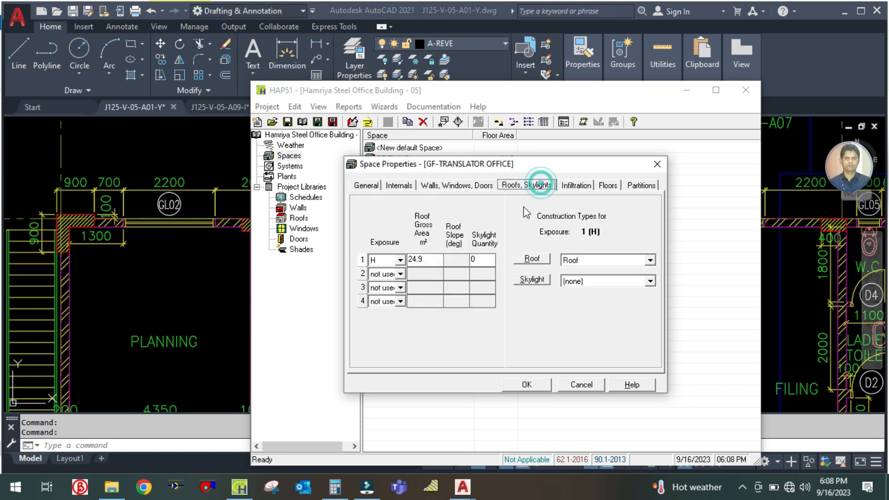
pyautogui.click(585, 262)
pyautogui.click(577, 291)
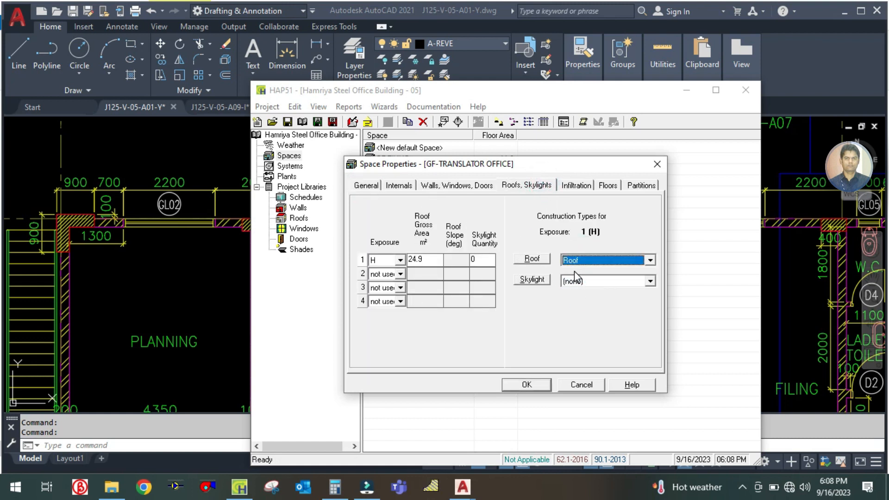
# Review the infiltration, slab floor and partition inputs, and save the GF-TRANSLATOR OFFICE space
pyautogui.click(586, 187)
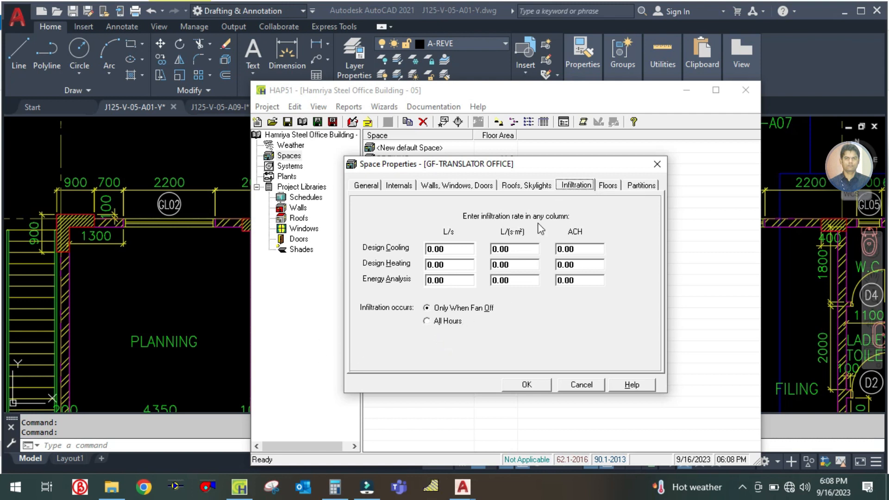
pyautogui.click(606, 187)
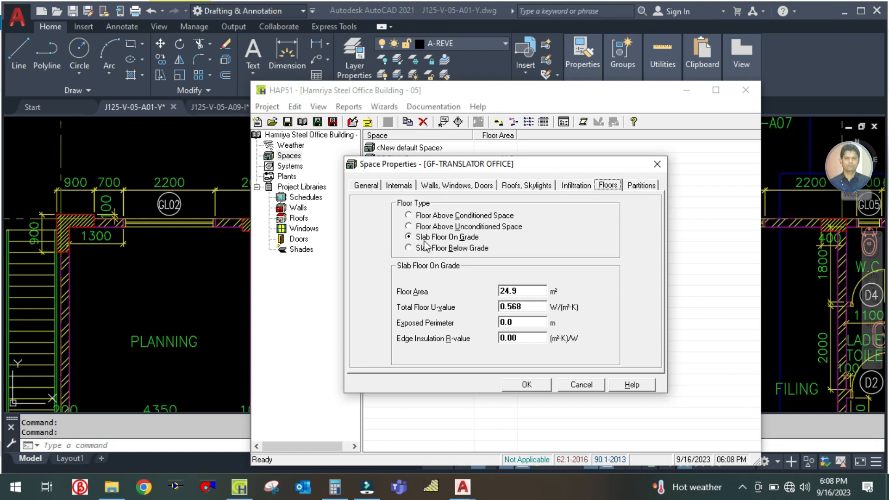
pyautogui.click(524, 291)
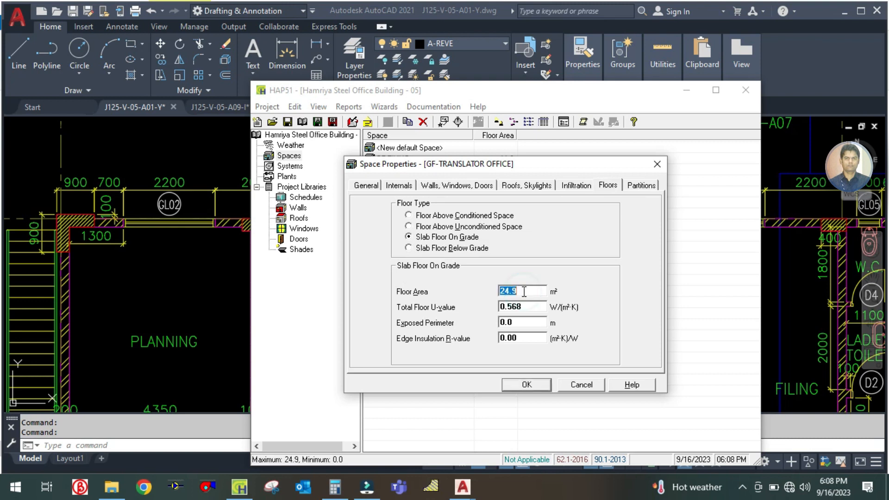
pyautogui.click(643, 185)
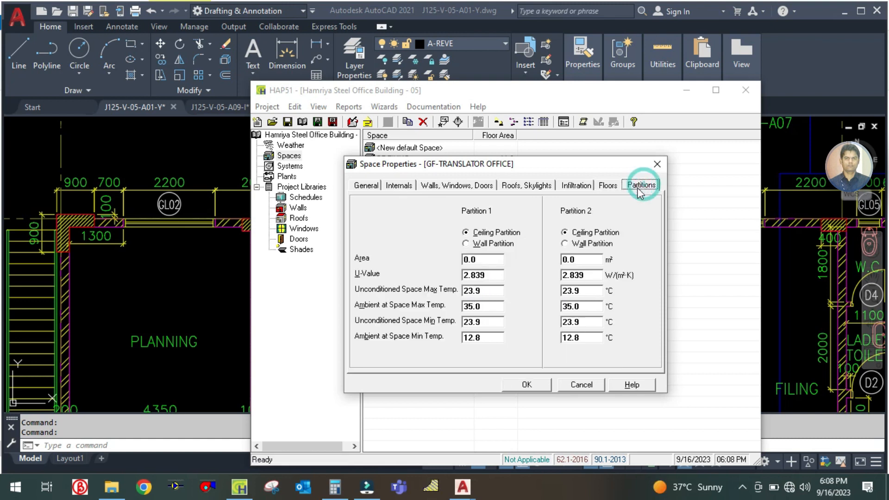
pyautogui.click(524, 386)
# Switch to AutoCAD and examine the ground floor plan around the server room, IT office and filing area
pyautogui.click(156, 292)
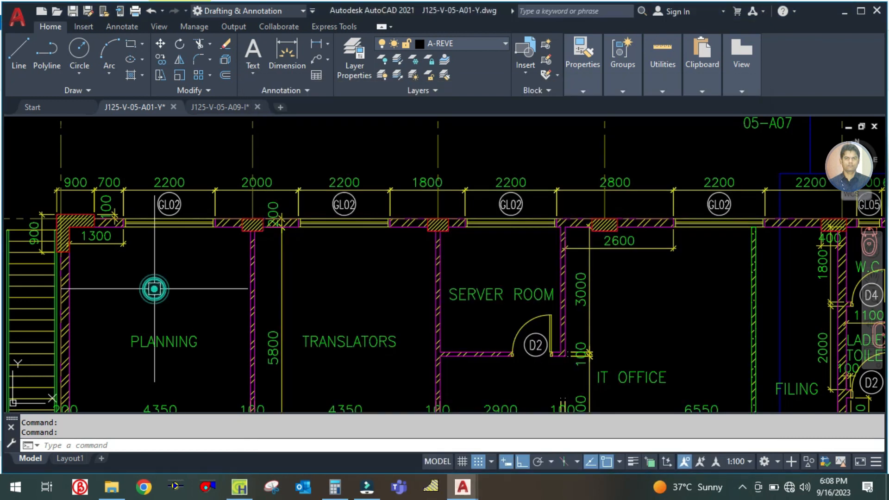
pyautogui.moveTo(326, 312)
pyautogui.mouseDown()
pyautogui.moveTo(305, 270)
pyautogui.moveTo(283, 252)
pyautogui.mouseUp()
pyautogui.scroll(-8, 327, 296)
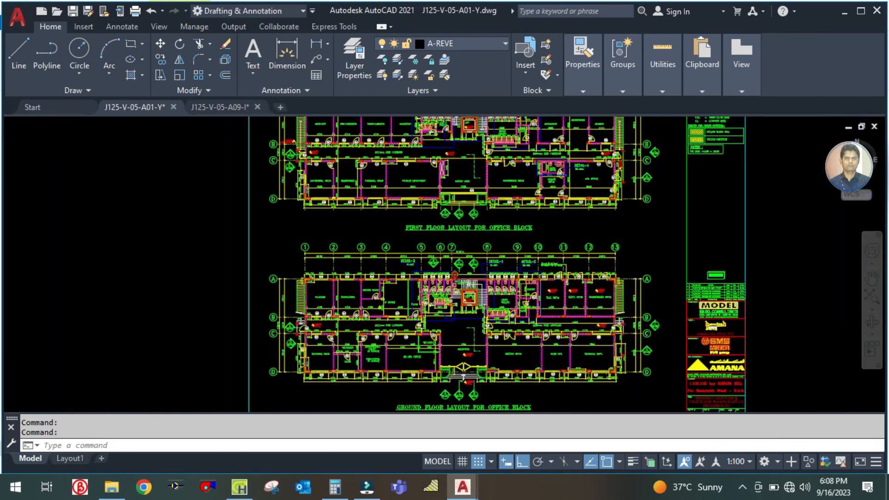
pyautogui.middleClick(328, 323)
pyautogui.middleClick(328, 324)
pyautogui.scroll(7, 332, 324)
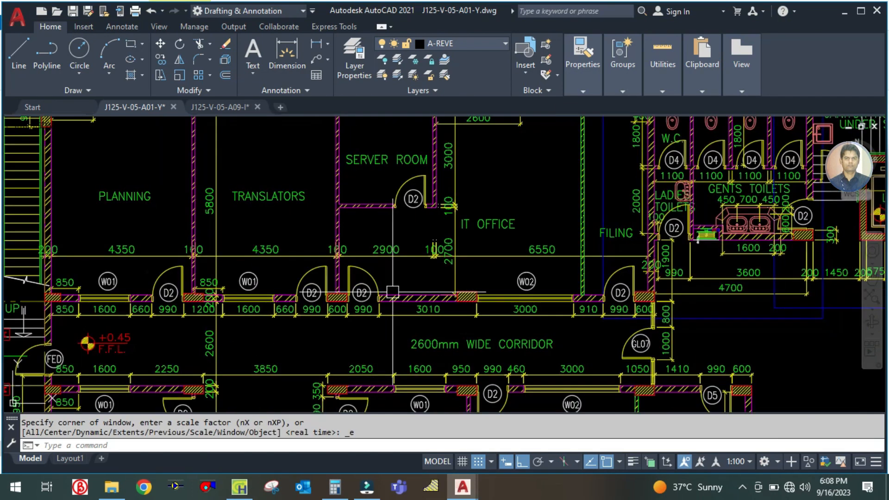
pyautogui.scroll(-3, 410, 231)
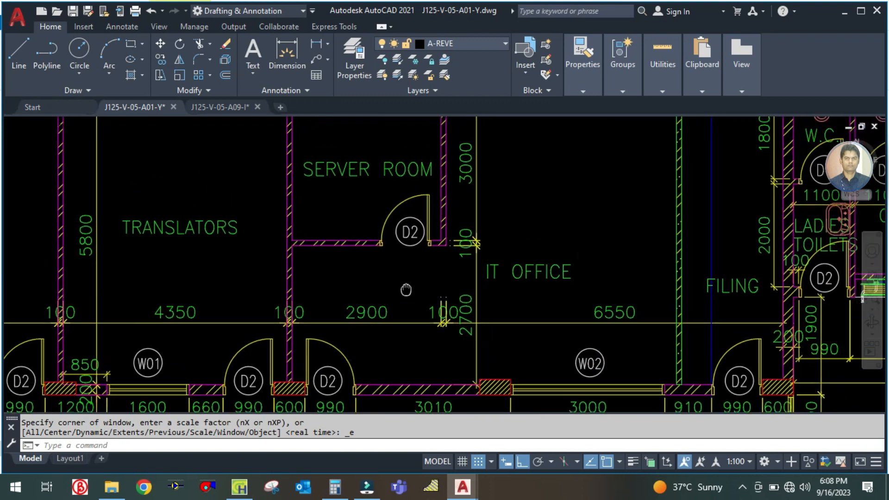
pyautogui.scroll(2, 384, 274)
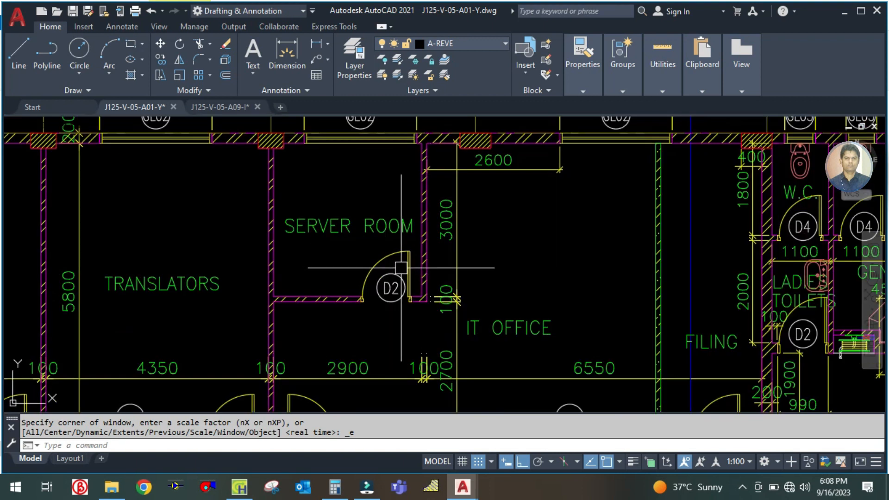
pyautogui.moveTo(523, 269); pyautogui.dragTo(476, 290)
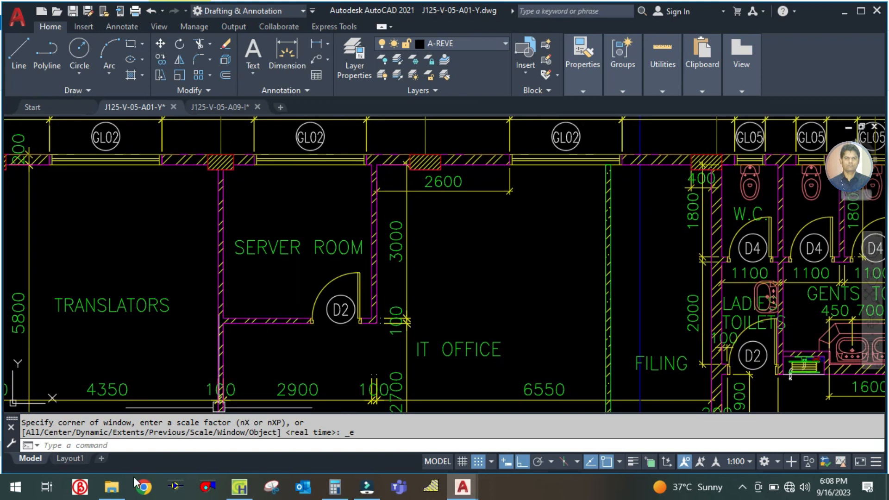
pyautogui.moveTo(470, 351); pyautogui.dragTo(469, 251)
pyautogui.moveTo(497, 225); pyautogui.dragTo(478, 243)
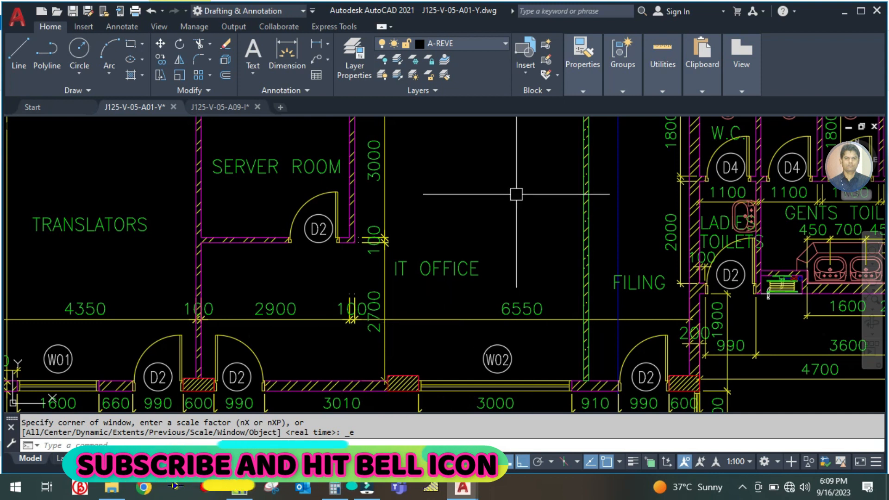
pyautogui.scroll(-3, 517, 194)
pyautogui.moveTo(476, 262); pyautogui.dragTo(466, 242)
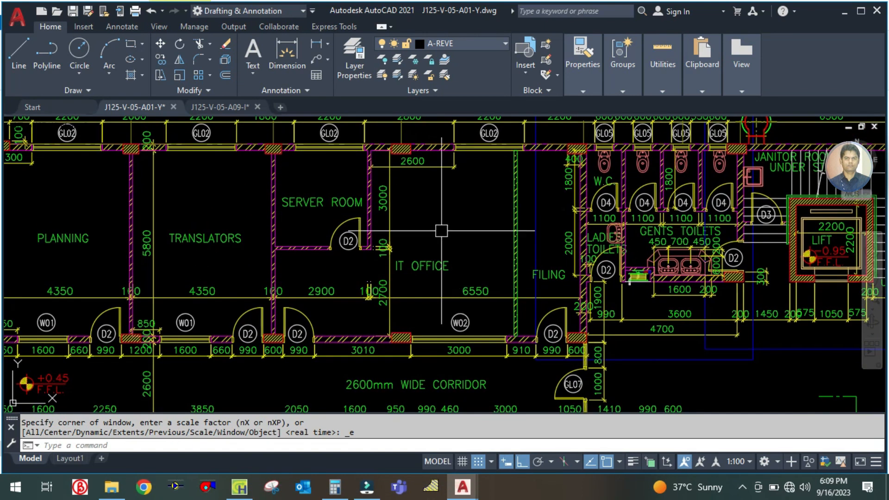
# Switch to HAP, duplicate the GF-TRANSLATOR OFFICE space and name the copy GF-IT OFFICE
pyautogui.click(240, 487)
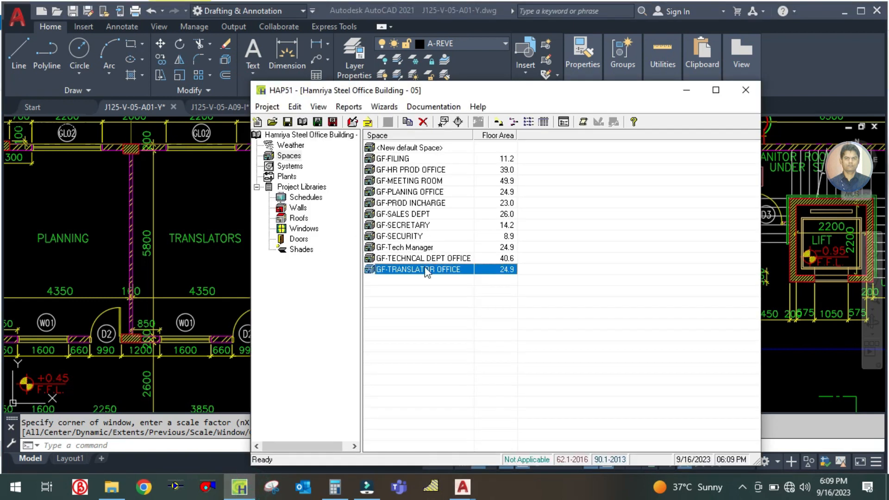
pyautogui.rightClick(412, 269)
pyautogui.click(447, 277)
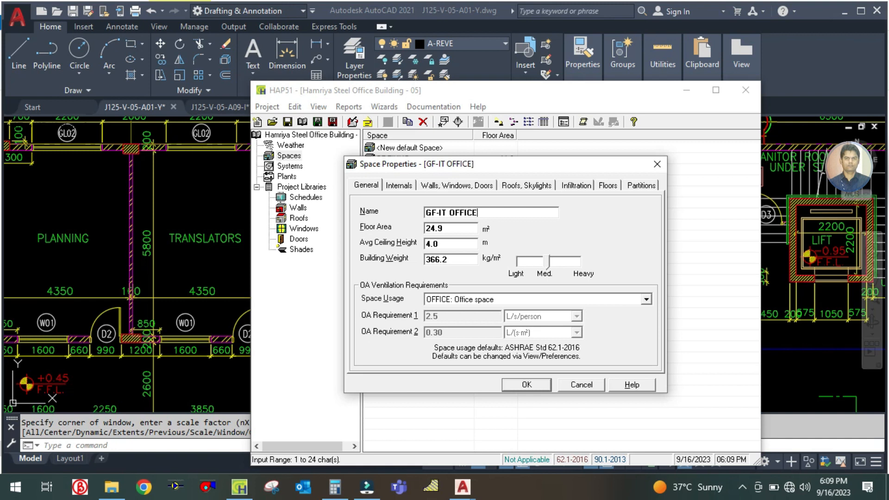
# Switch to AutoCAD and start an AREA measurement of the IT office at the corner where the server room wall meets the Translators partition
pyautogui.click(189, 249)
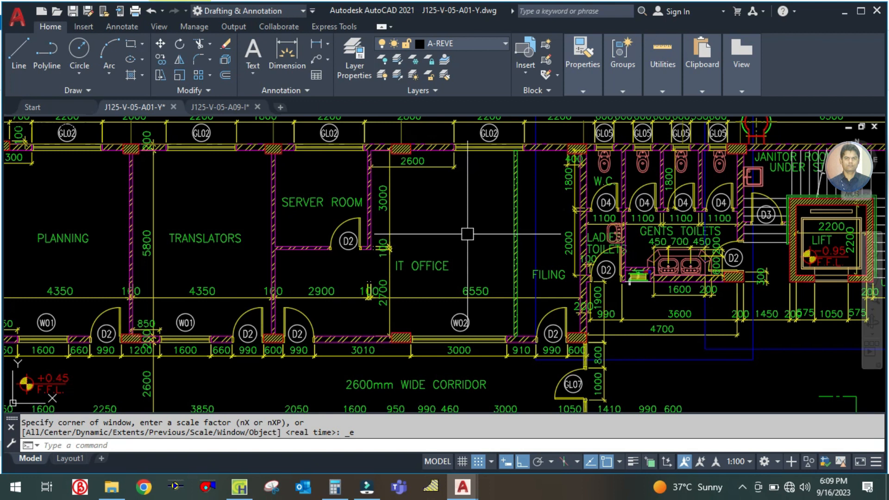
pyautogui.rightClick(471, 266)
pyautogui.click(432, 260)
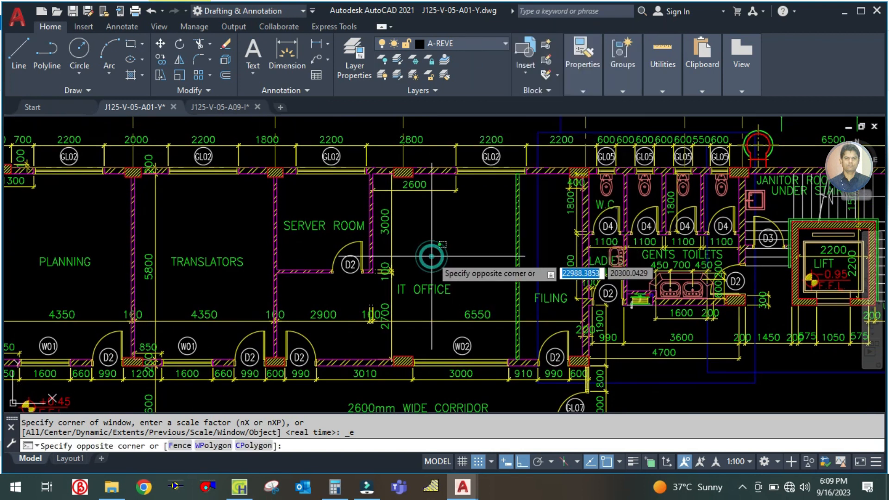
pyautogui.press('Escape')
pyautogui.press('Escape')
pyautogui.write('AA')
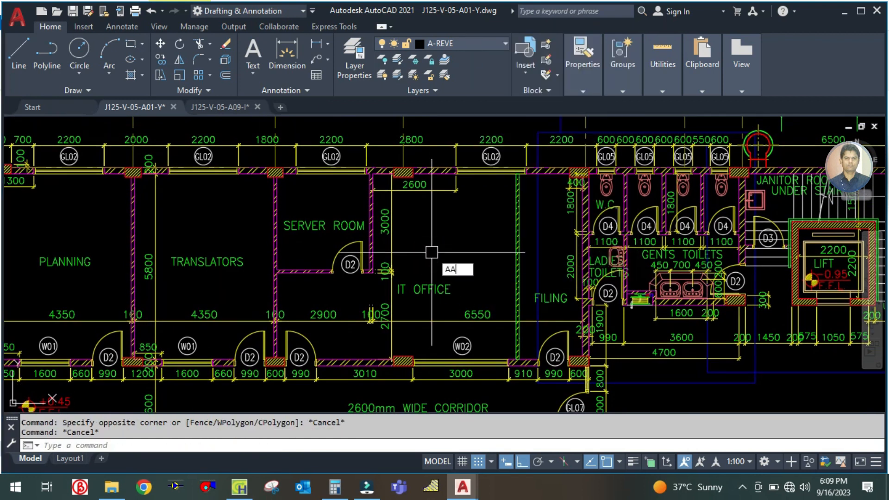
pyautogui.press('Return')
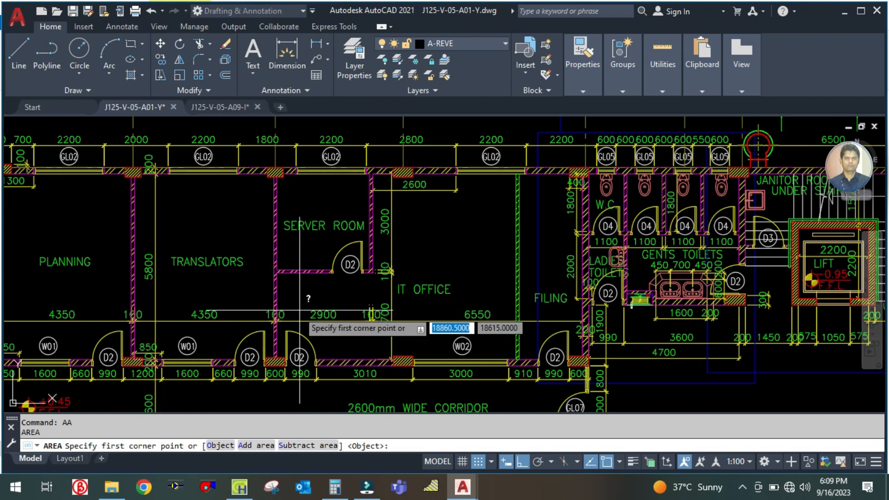
pyautogui.scroll(2, 280, 303)
pyautogui.scroll(6, 279, 255)
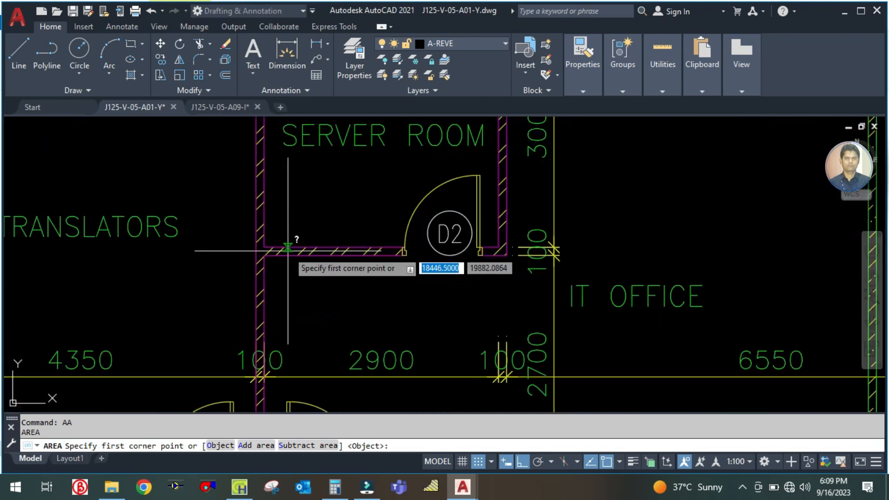
pyautogui.scroll(2, 247, 261)
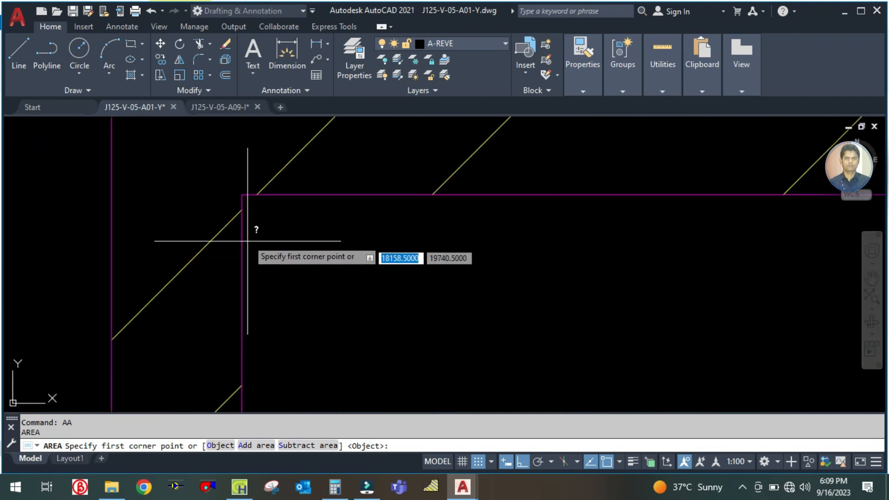
pyautogui.click(238, 193)
pyautogui.scroll(-3, 239, 195)
pyautogui.scroll(-4, 238, 195)
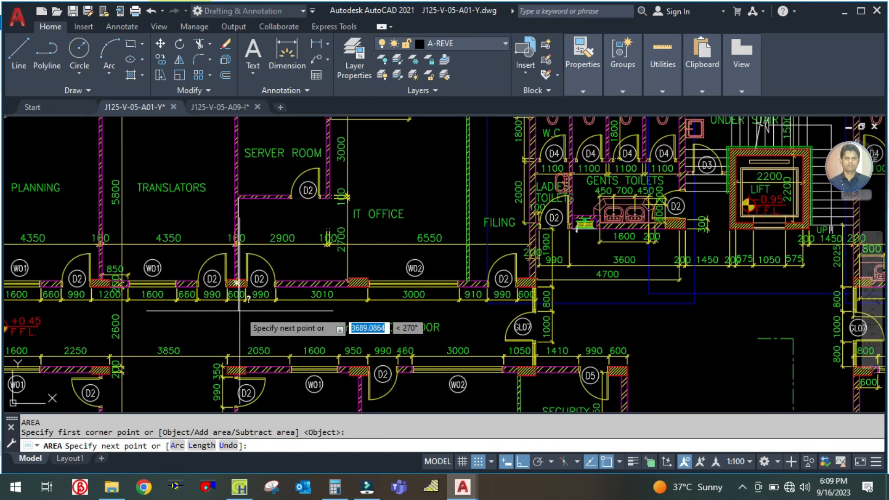
# Extend the area boundary along the Translators partition to the corridor wall, and along that wall to the filing room partition
pyautogui.scroll(5, 237, 204)
pyautogui.scroll(-5, 234, 268)
pyautogui.scroll(4, 233, 213)
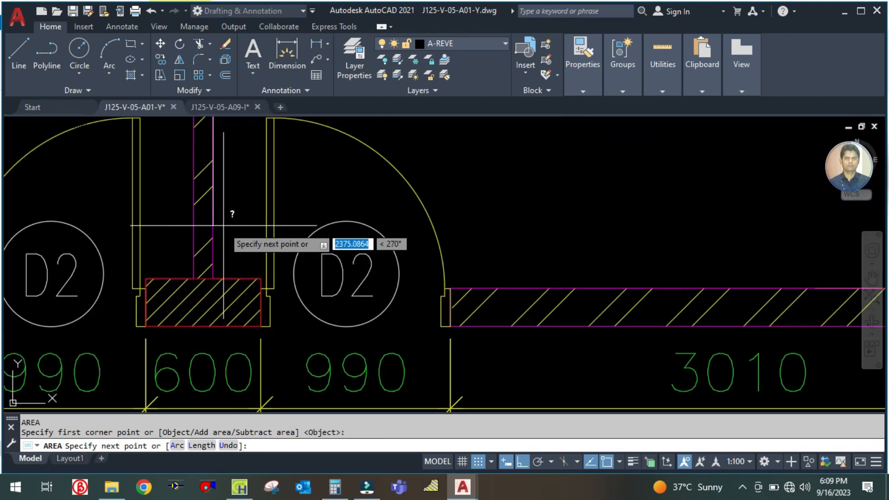
pyautogui.click(213, 278)
pyautogui.scroll(-5, 222, 266)
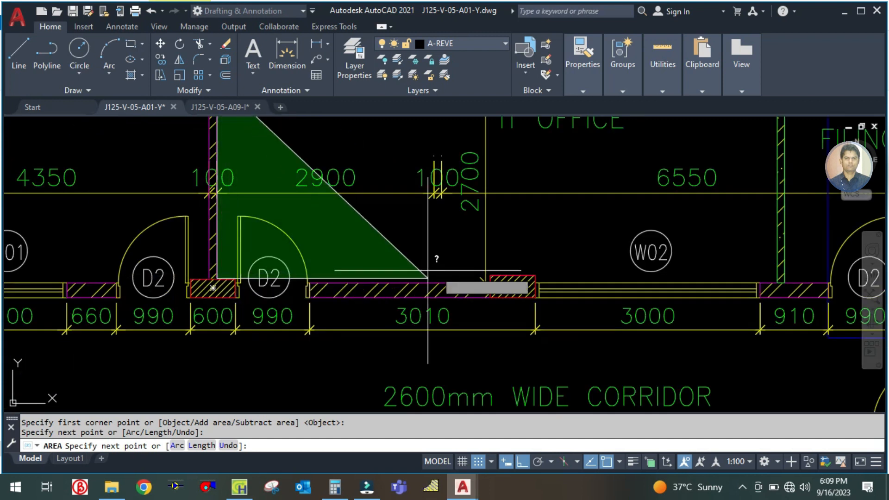
pyautogui.scroll(5, 491, 288)
pyautogui.scroll(-5, 515, 305)
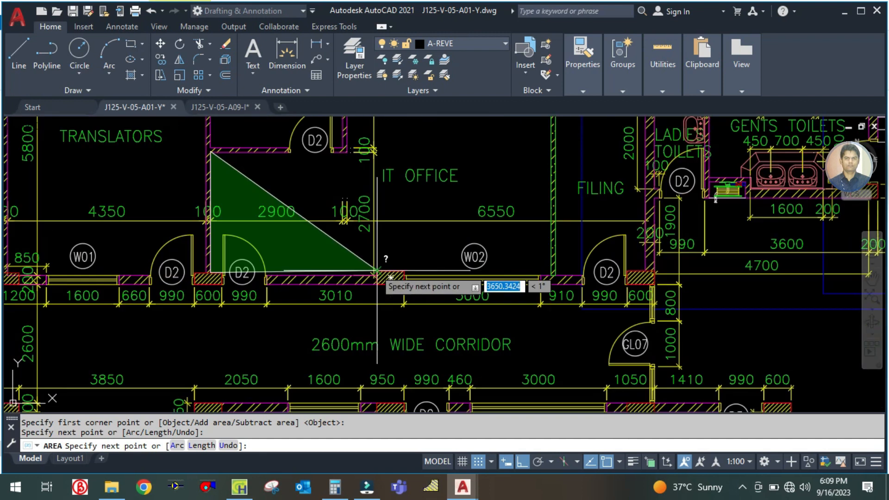
pyautogui.scroll(4, 576, 280)
pyautogui.scroll(5, 576, 280)
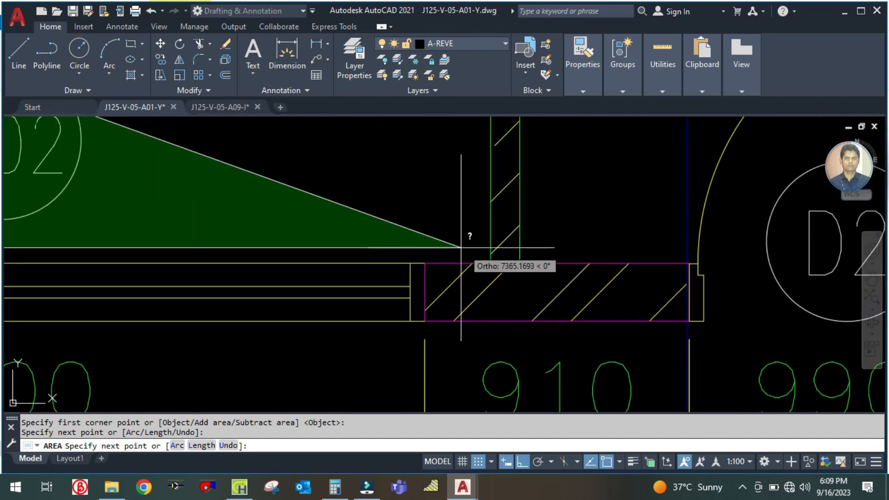
pyautogui.click(513, 295)
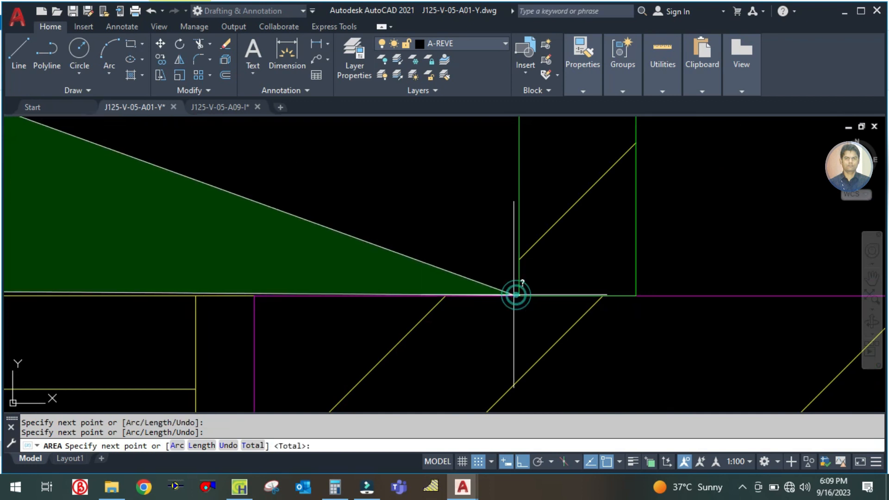
# Continue the area boundary along the filing partition to the external wall, and along it to the server room's side wall
pyautogui.scroll(-6, 512, 295)
pyautogui.scroll(6, 473, 207)
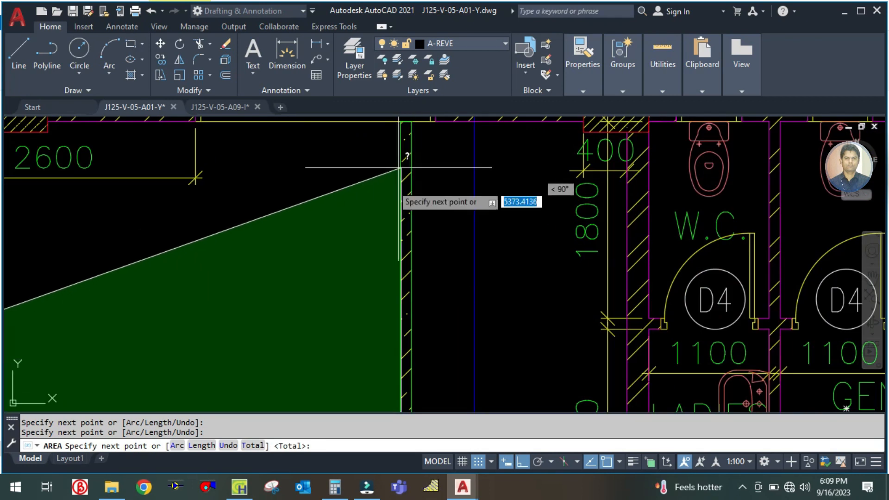
pyautogui.scroll(-5, 474, 294)
pyautogui.scroll(6, 495, 286)
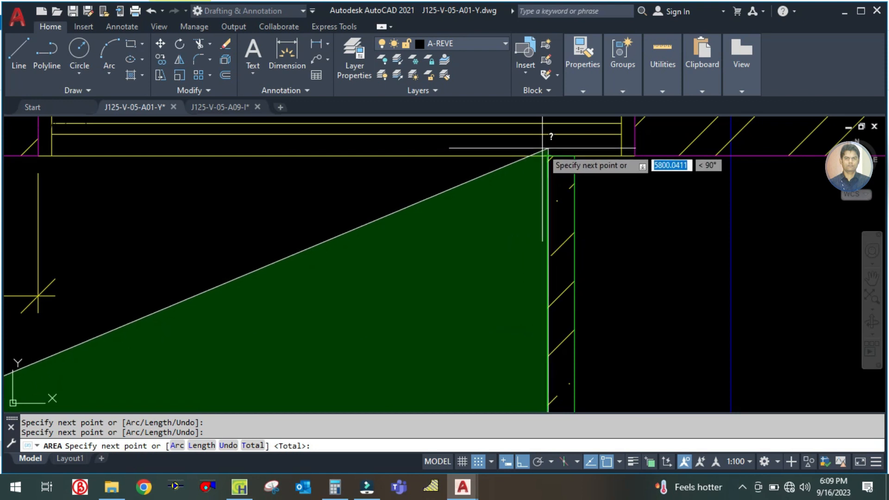
pyautogui.click(546, 157)
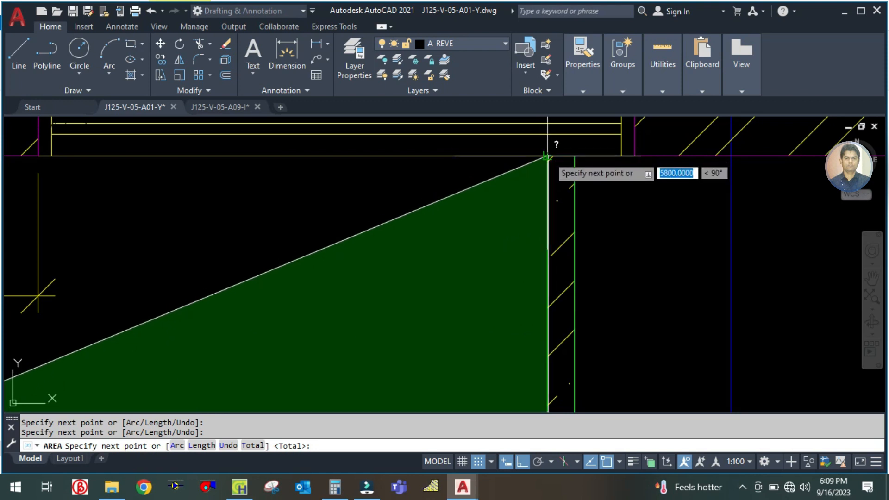
pyautogui.scroll(-6, 463, 185)
pyautogui.scroll(5, 181, 191)
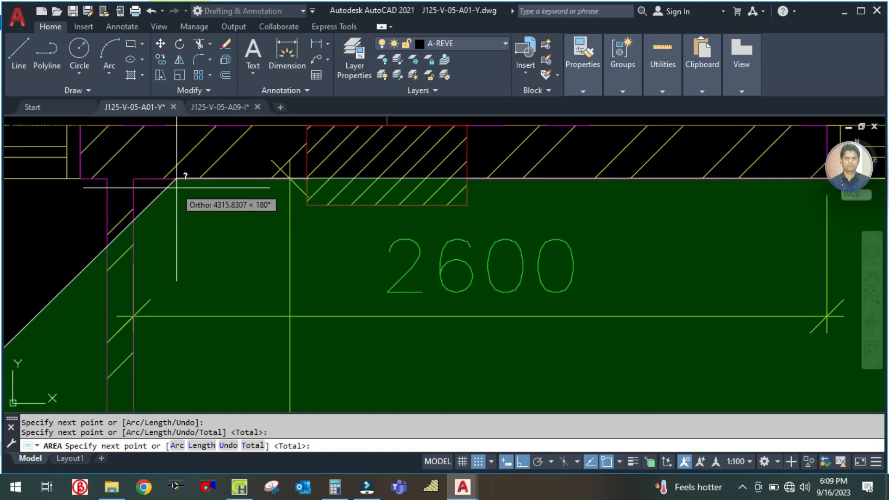
pyautogui.click(134, 178)
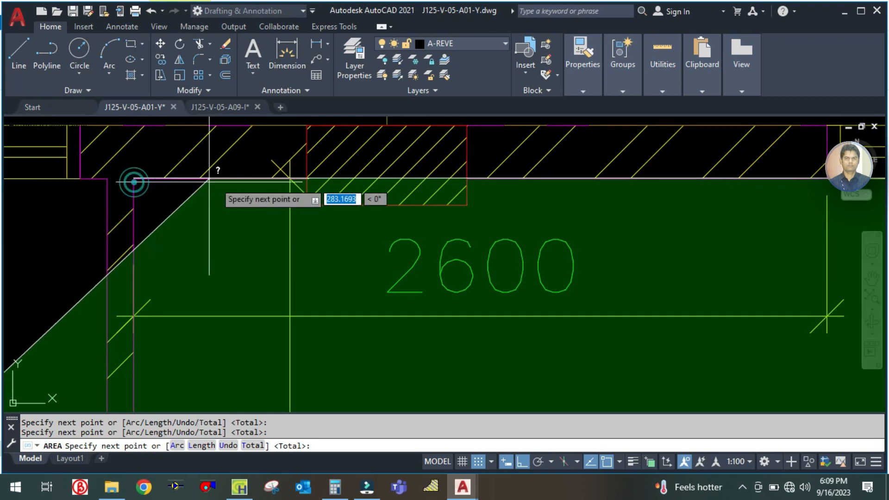
# Add the server room's outer corner beside its door as the last boundary point and total the IT office area
pyautogui.scroll(-5, 215, 183)
pyautogui.scroll(-5, 215, 352)
pyautogui.scroll(5, 234, 308)
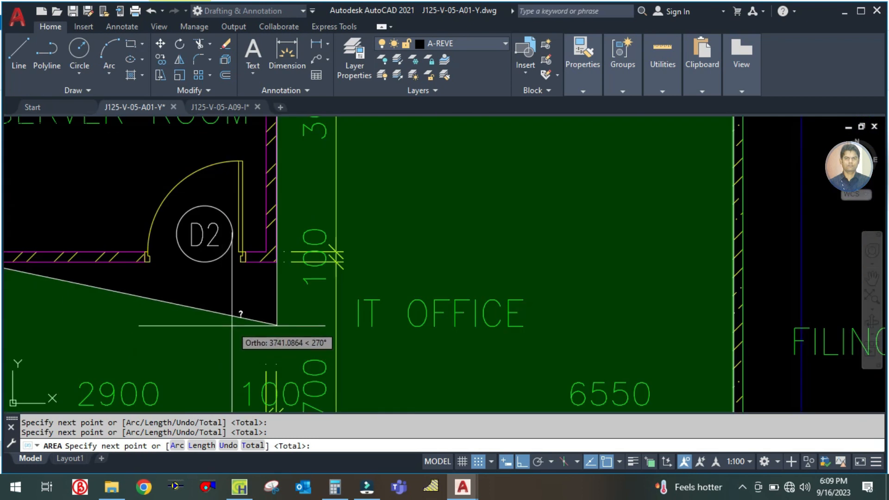
pyautogui.scroll(4, 291, 270)
pyautogui.scroll(2, 350, 269)
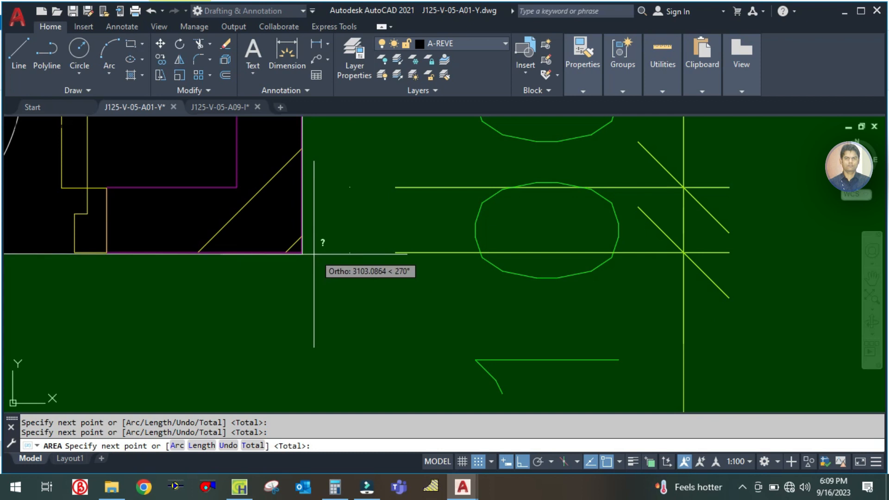
pyautogui.click(302, 252)
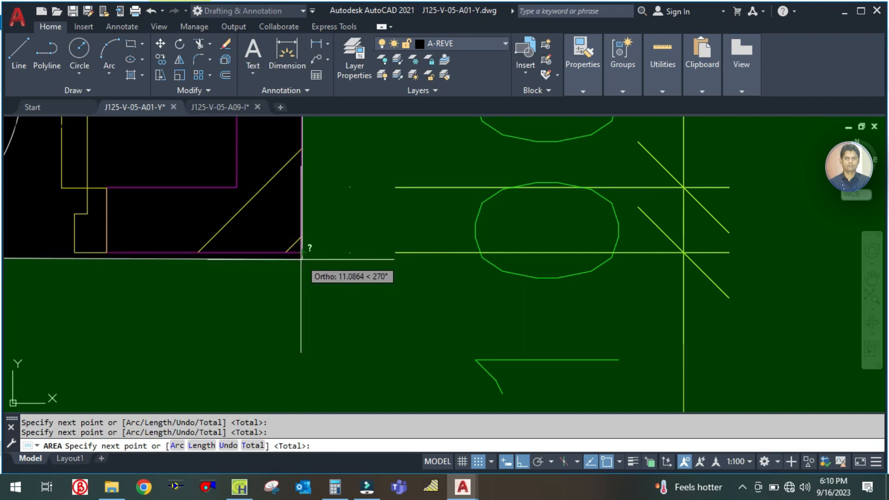
pyautogui.press('Return')
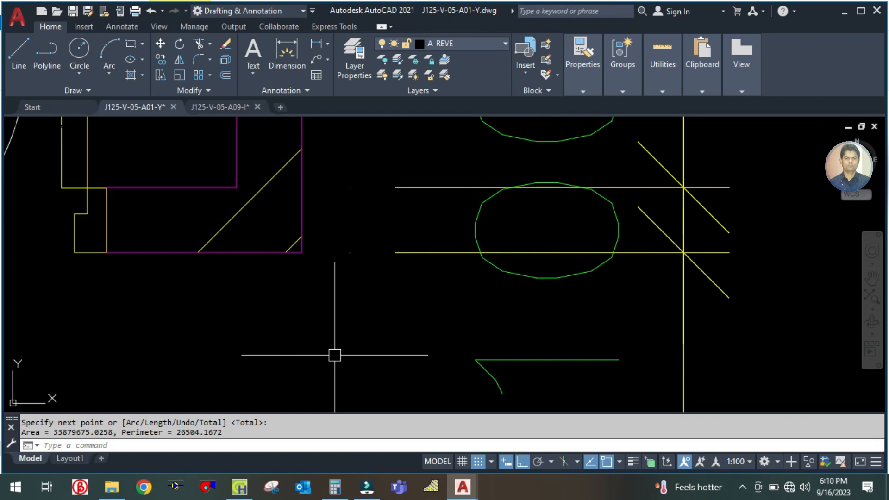
# Switch to HAP and set the GF-IT OFFICE floor area to 33.8 m²
pyautogui.scroll(-6, 463, 268)
pyautogui.scroll(5, 463, 276)
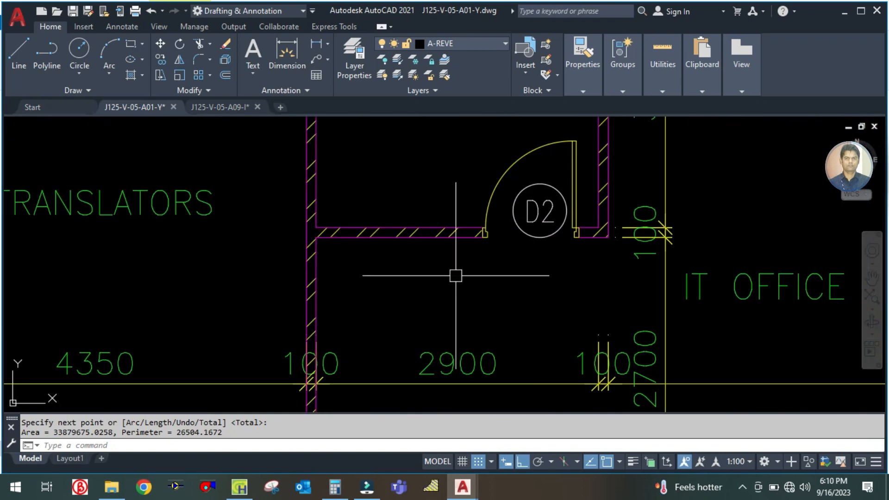
pyautogui.press('Escape')
pyautogui.press('Escape')
pyautogui.scroll(-5, 394, 267)
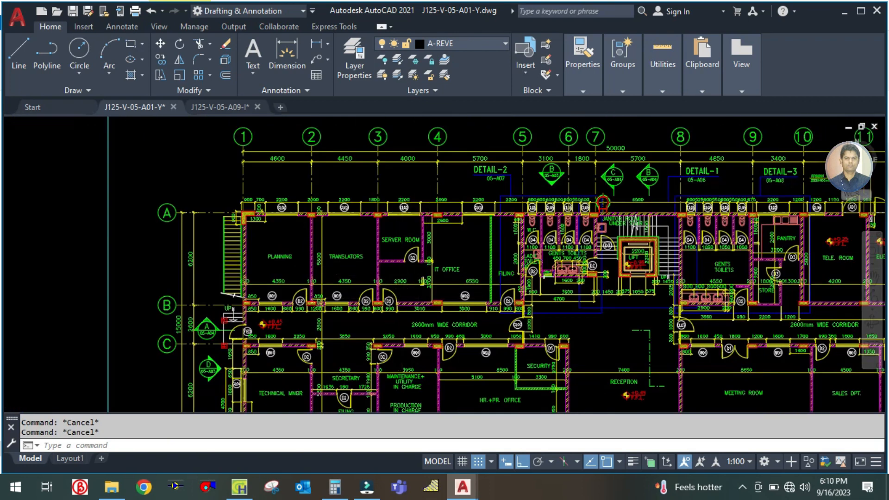
pyautogui.scroll(6, 392, 270)
pyautogui.click(249, 489)
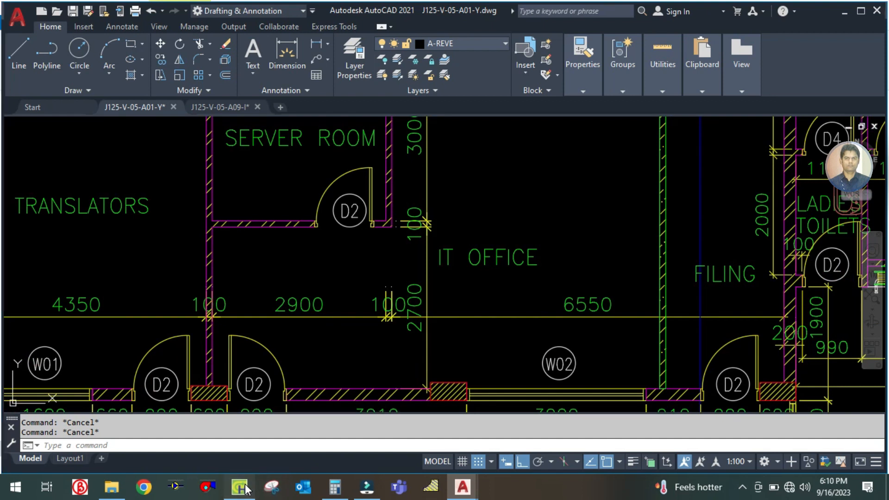
pyautogui.doubleClick(450, 229)
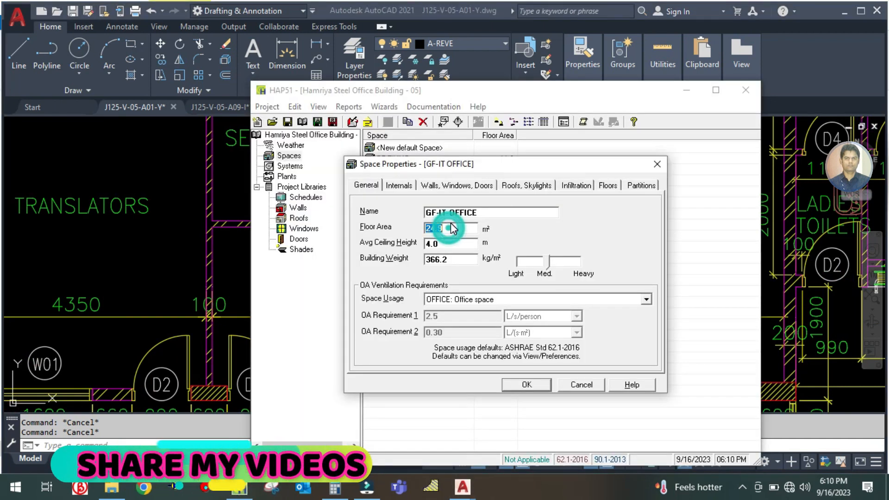
pyautogui.write('33.8')
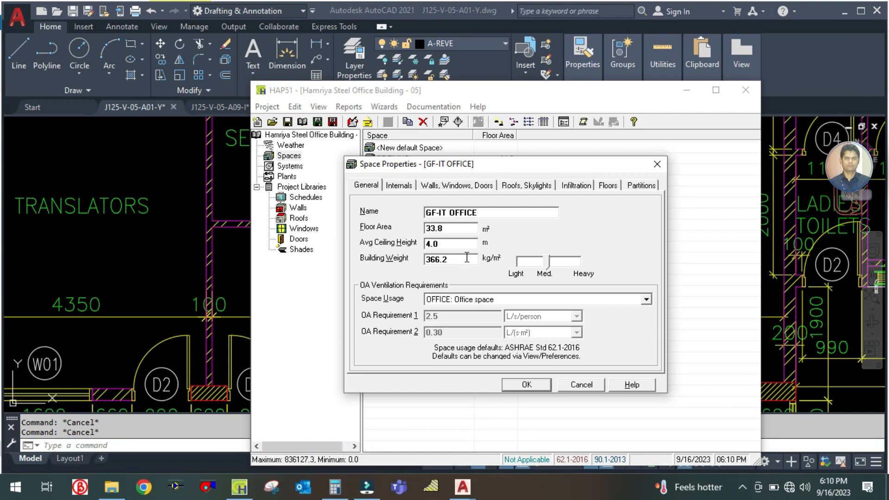
# Check the IT office seating on the J125-V-05-A09-I furniture plan in AutoCAD, and set the space's occupancy to 4 people in HAP
pyautogui.click(393, 184)
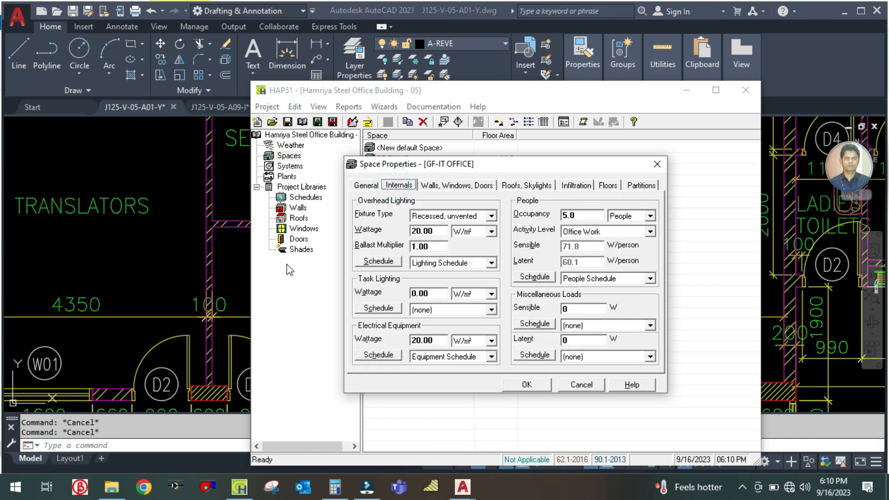
pyautogui.click(164, 262)
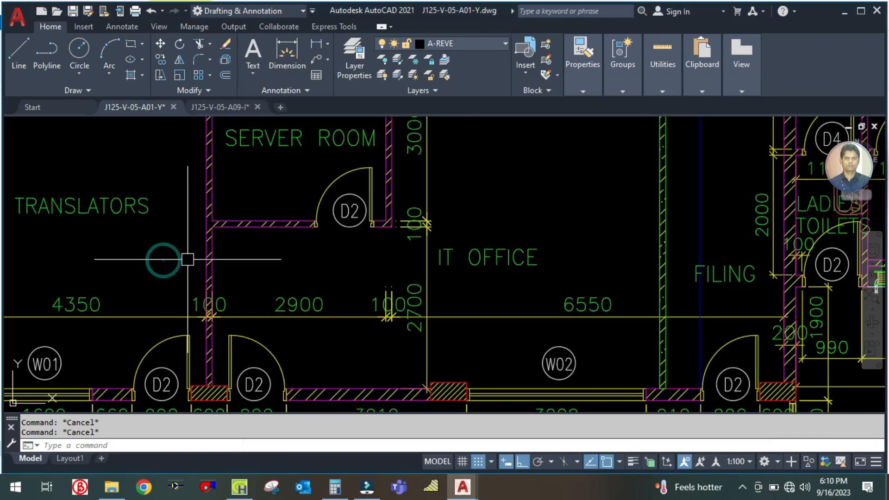
pyautogui.click(222, 105)
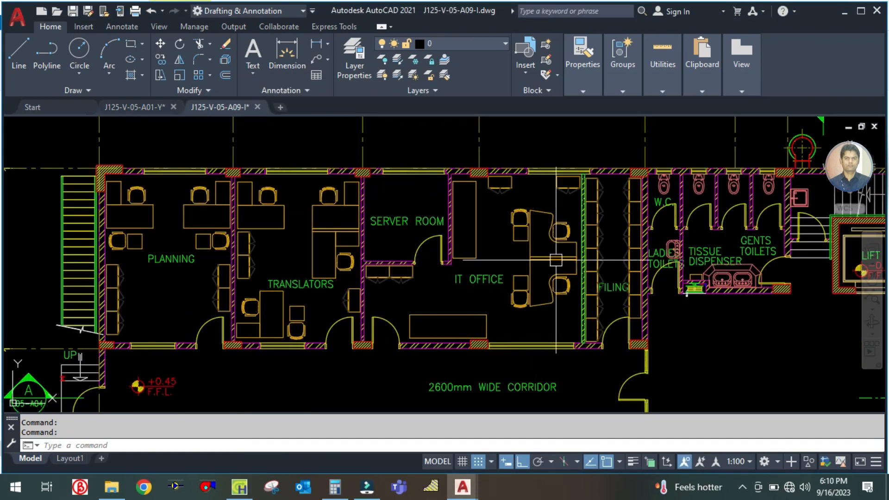
pyautogui.scroll(2, 556, 260)
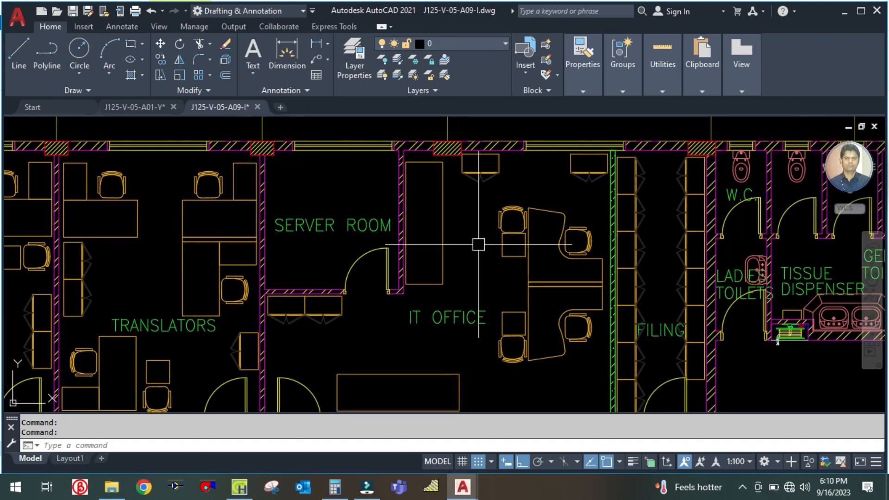
pyautogui.moveTo(476, 270); pyautogui.dragTo(447, 247)
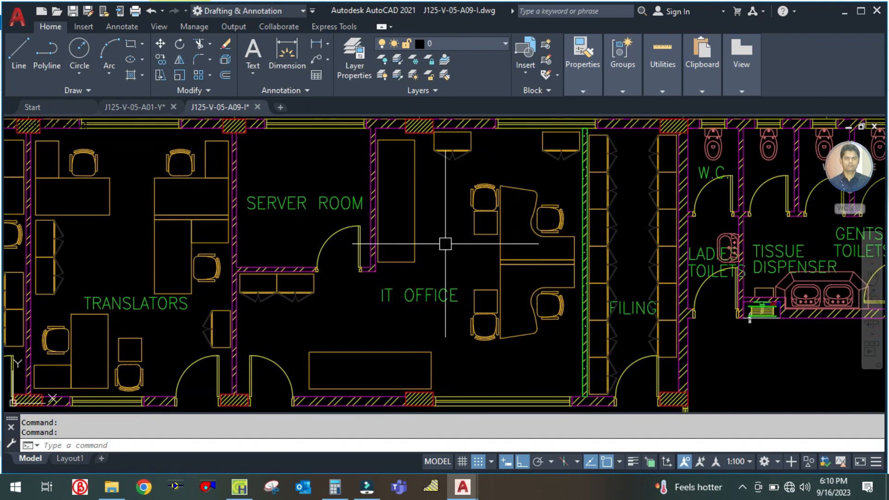
pyautogui.click(246, 489)
pyautogui.click(583, 215)
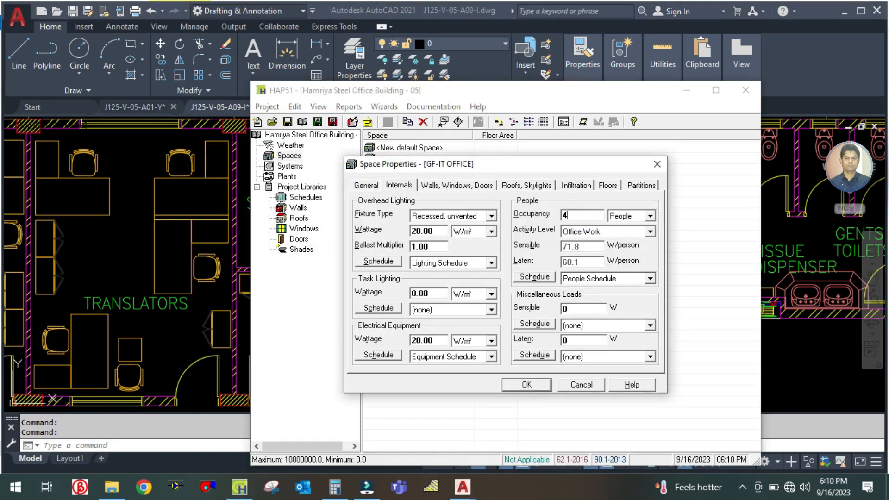
# Review the GF-IT OFFICE wall and window inputs, and examine the IT office's external wall and window on the AutoCAD furniture plan
pyautogui.click(442, 186)
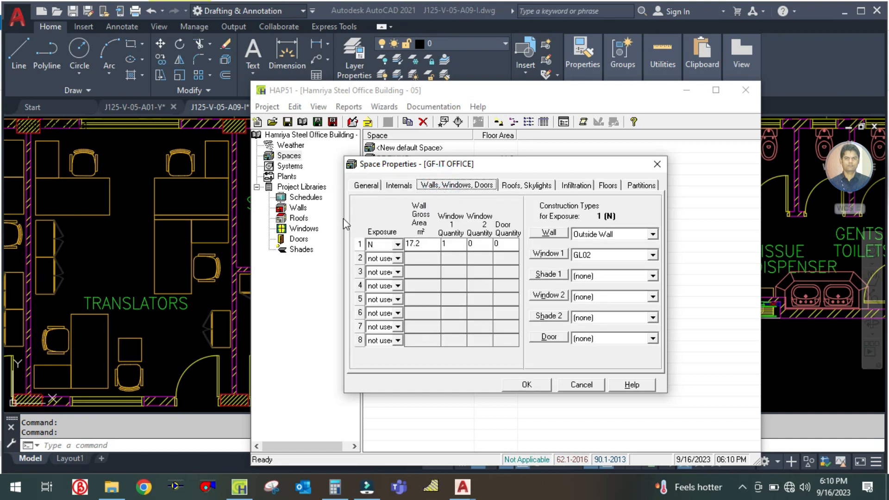
pyautogui.click(241, 246)
pyautogui.scroll(-2, 222, 245)
pyautogui.scroll(-2, 357, 259)
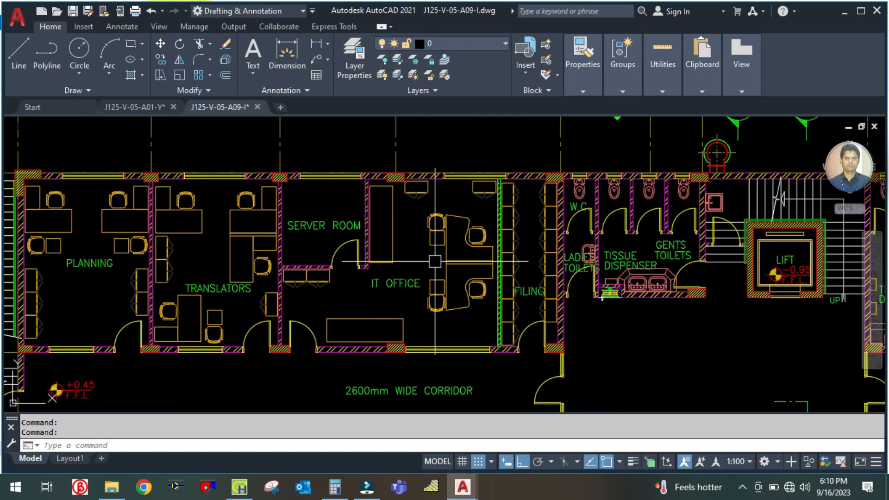
pyautogui.scroll(2, 419, 190)
pyautogui.moveTo(443, 213); pyautogui.dragTo(416, 229)
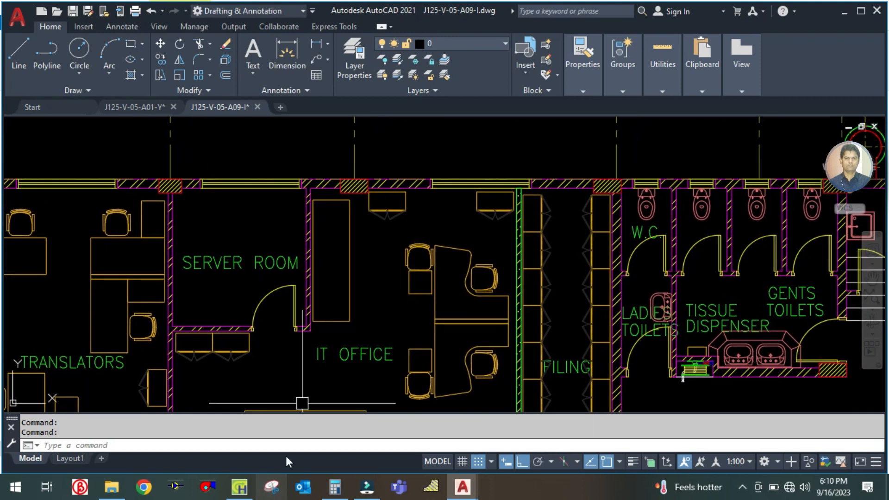
# Check the space's wall inputs in HAP, and measure the IT office's external wall length on the AutoCAD furniture plan
pyautogui.click(239, 487)
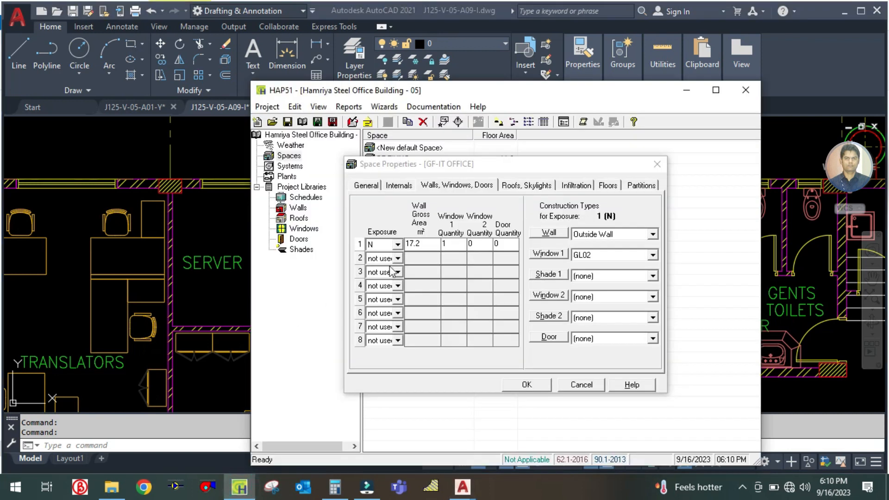
pyautogui.click(207, 271)
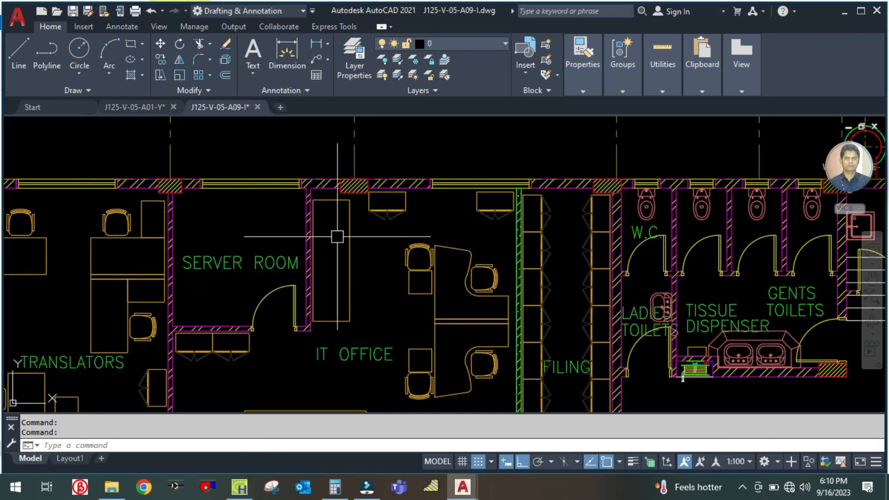
pyautogui.scroll(-2, 373, 234)
pyautogui.scroll(2, 376, 245)
pyautogui.write('dli')
pyautogui.press('Return')
pyautogui.scroll(4, 307, 209)
pyautogui.click(306, 199)
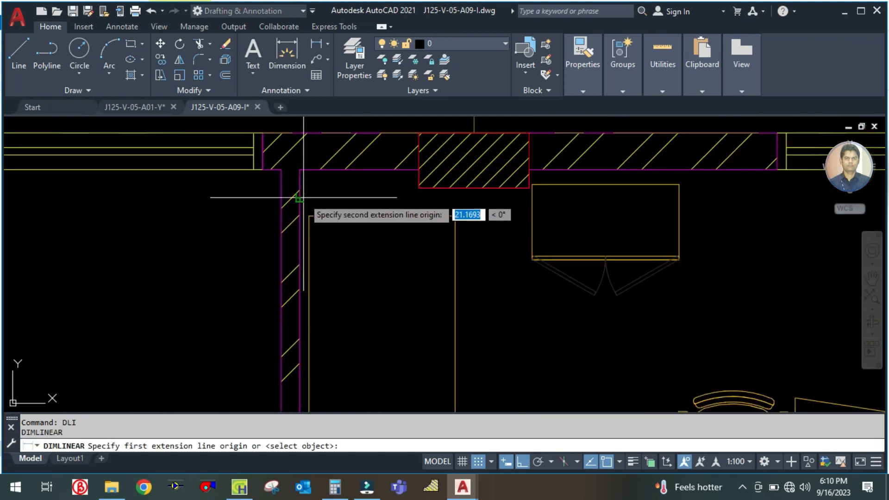
pyautogui.scroll(-3, 325, 202)
pyautogui.scroll(3, 571, 214)
pyautogui.click(630, 193)
pyautogui.scroll(-4, 501, 233)
pyautogui.press('Escape')
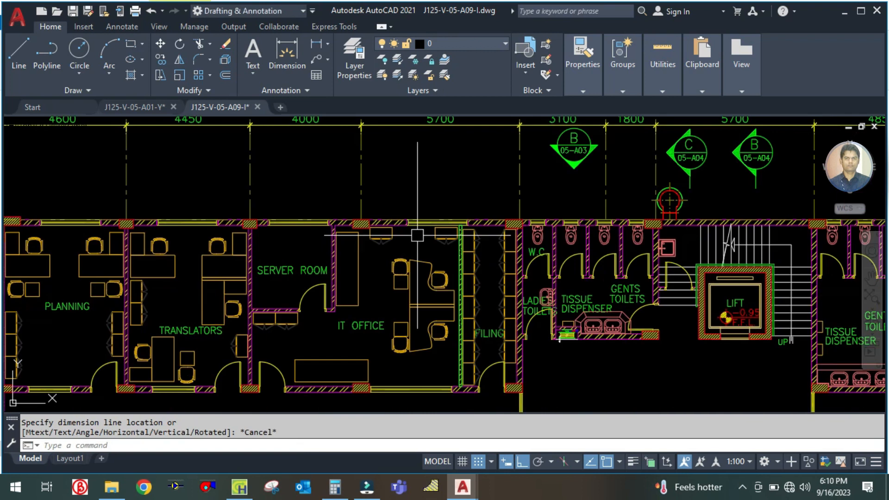
# Multiply 4.4 by 4 in Calculator, and set the GF-IT OFFICE north wall gross area to 17.6 m² in HAP
pyautogui.click(335, 487)
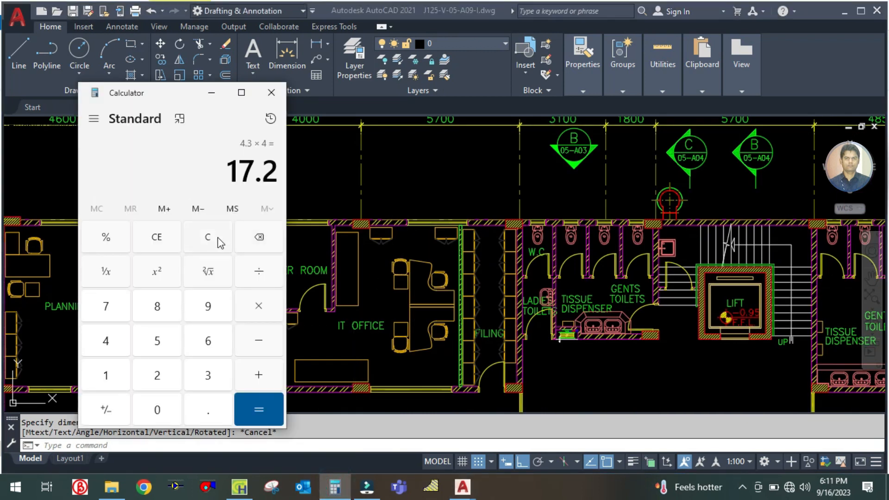
pyautogui.write('4.')
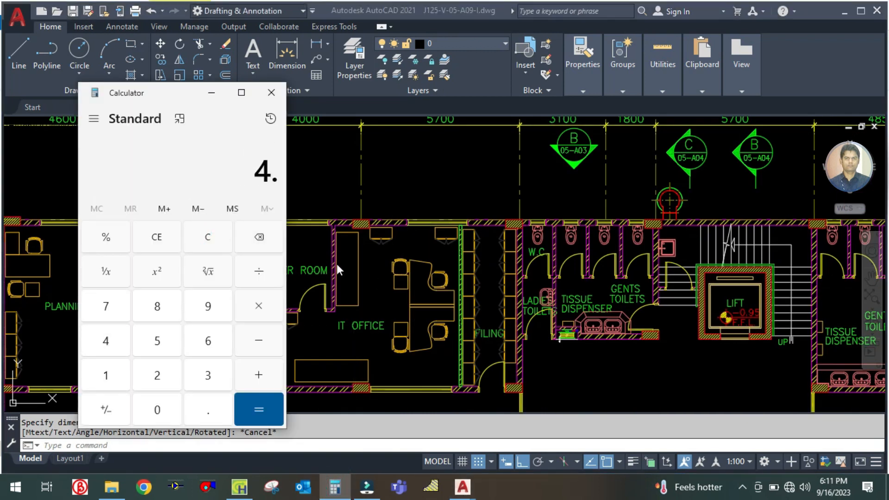
pyautogui.write('4*4 × 4')
pyautogui.press('Return')
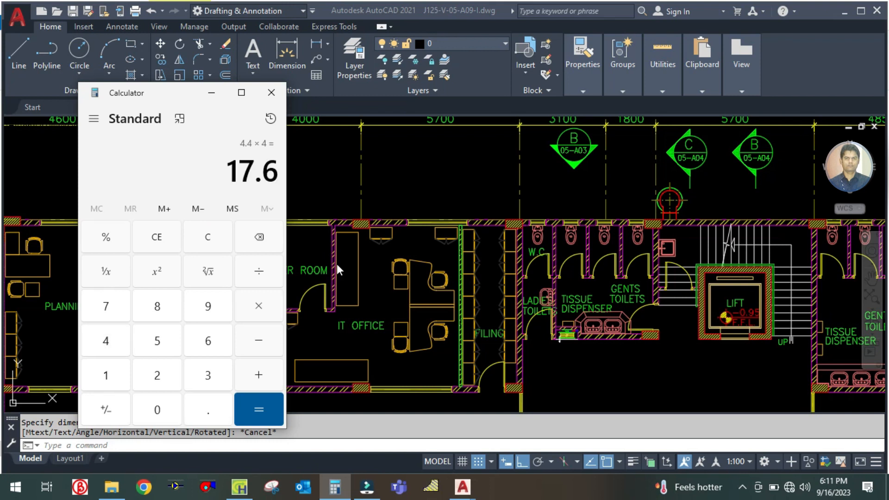
pyautogui.click(242, 493)
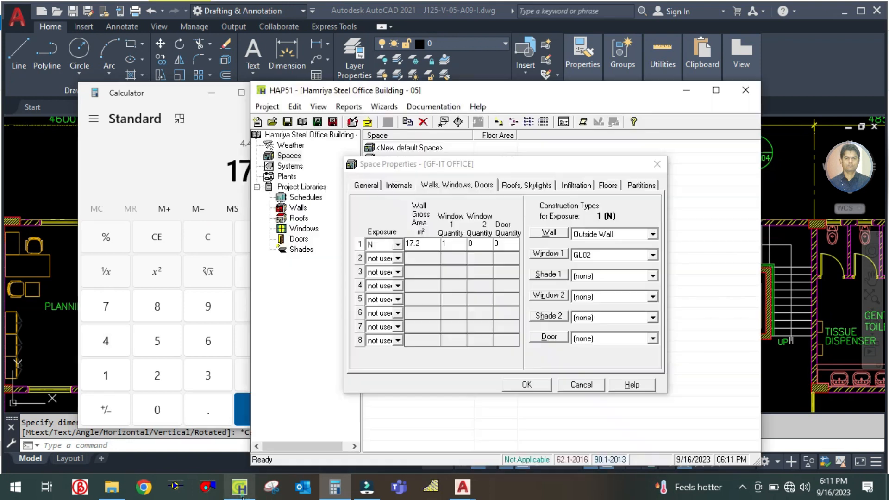
pyautogui.click(430, 240)
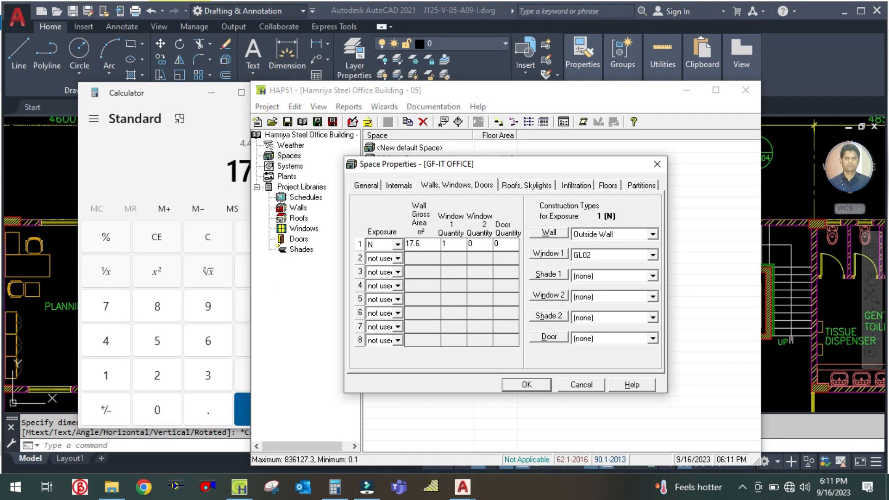
# Check the IT office's external window type and width on the J125-V-05-A01-Y floor plan in AutoCAD
pyautogui.click(52, 186)
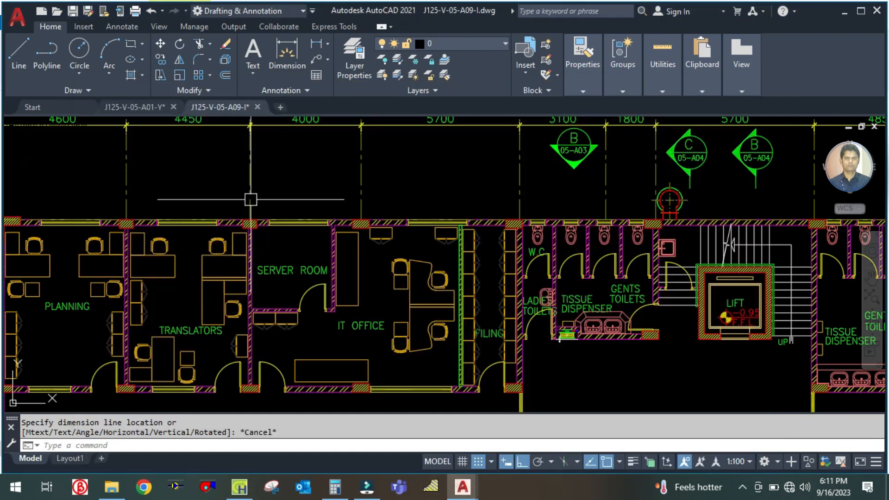
pyautogui.click(149, 108)
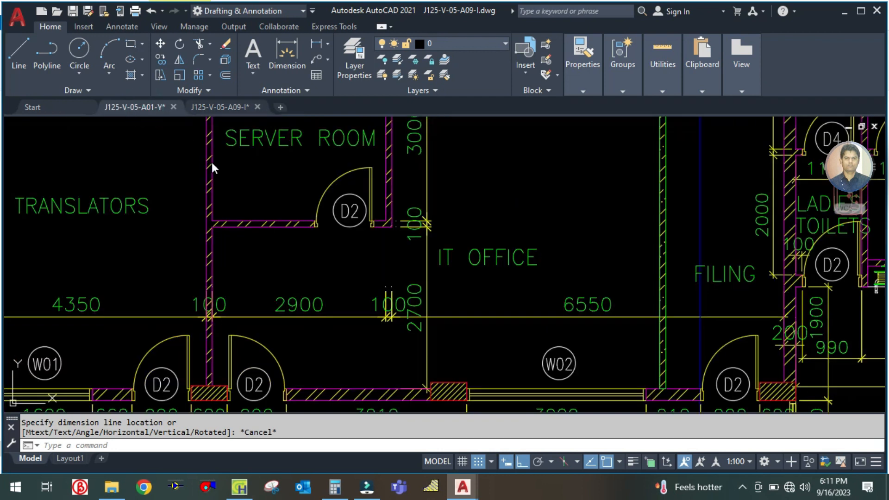
pyautogui.scroll(-4, 372, 279)
pyautogui.scroll(6, 463, 191)
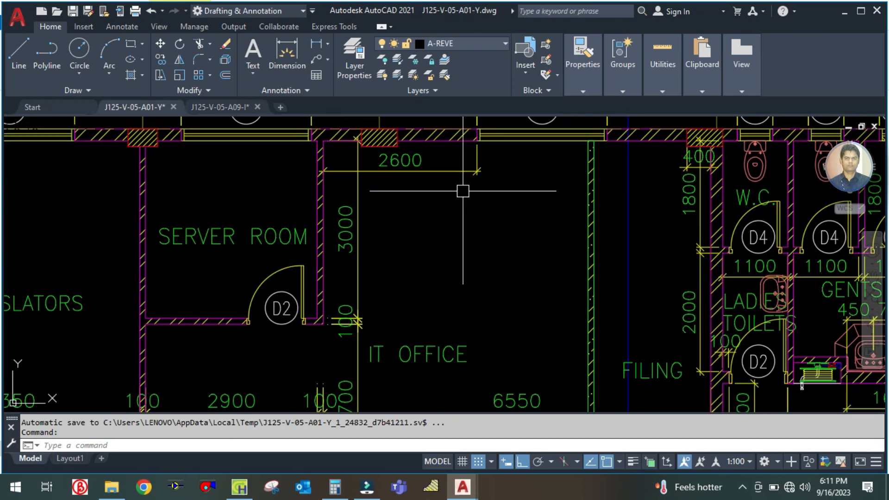
pyautogui.scroll(-4, 381, 292)
pyautogui.scroll(4, 444, 215)
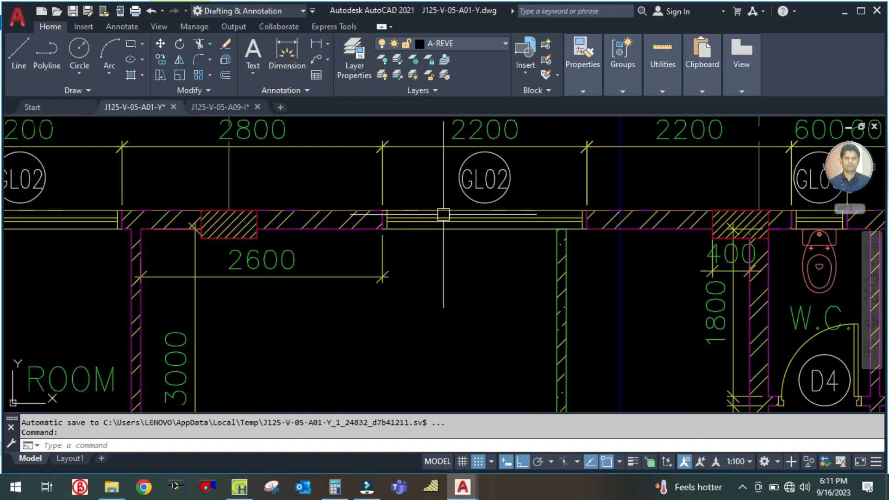
# Switch to HAP, check the GF-IT OFFICE floor area, and set its horizontal roof gross area to 33.8 m²
pyautogui.click(239, 486)
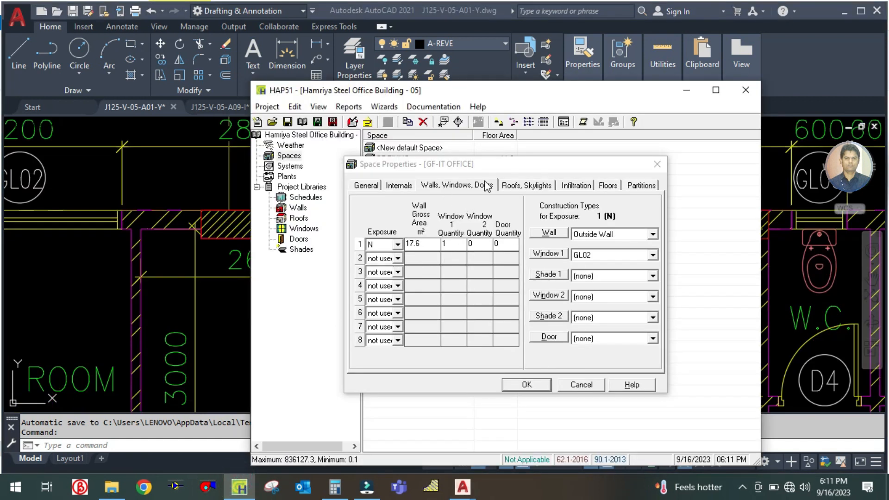
pyautogui.click(528, 187)
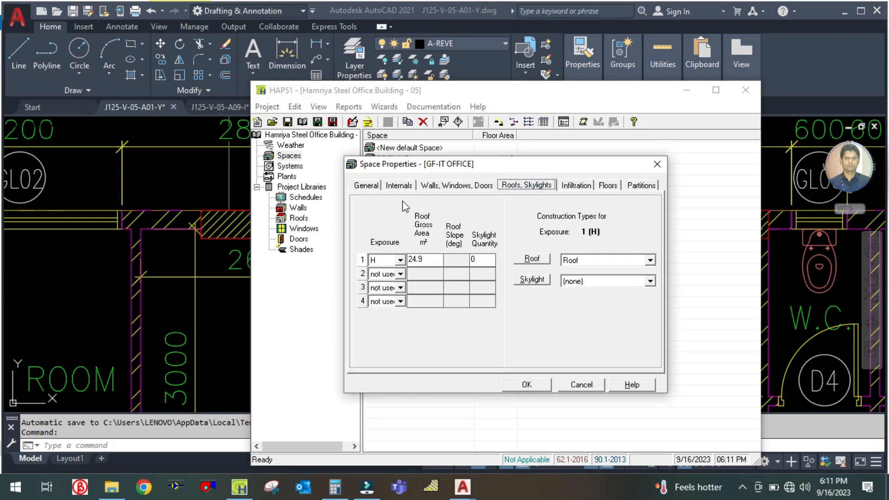
pyautogui.click(372, 187)
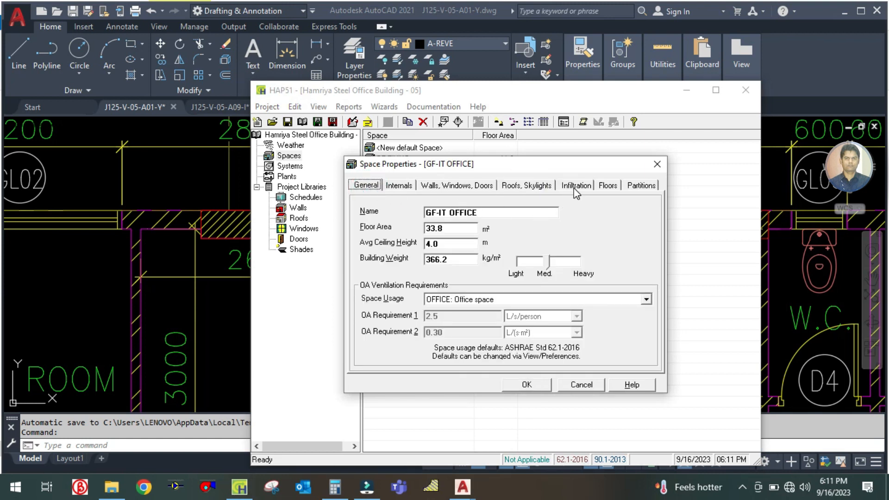
pyautogui.click(522, 188)
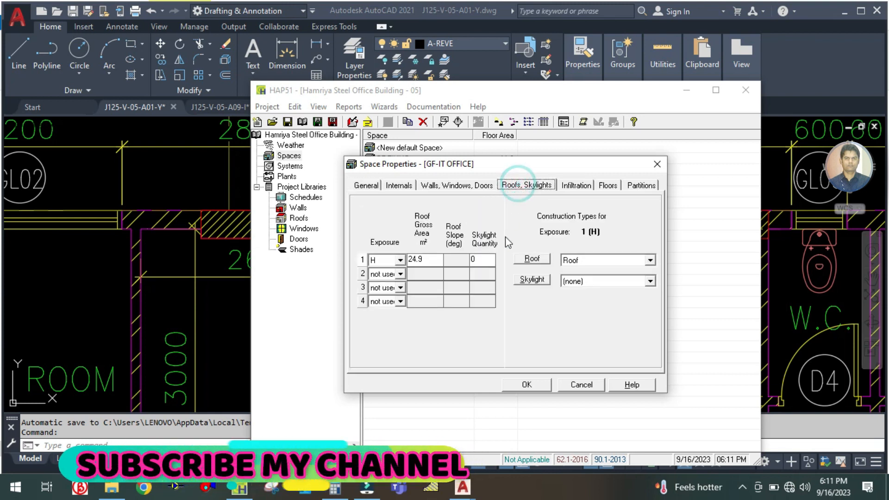
pyautogui.doubleClick(443, 259)
pyautogui.write('33')
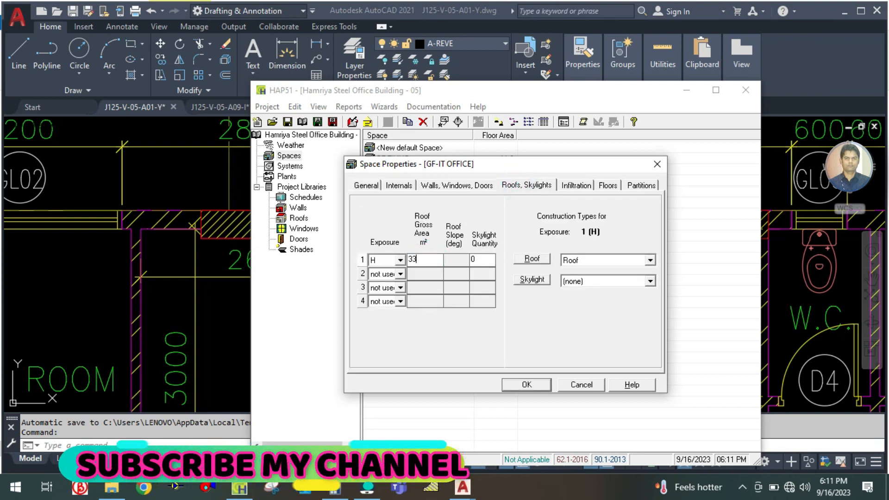
pyautogui.write('.8')
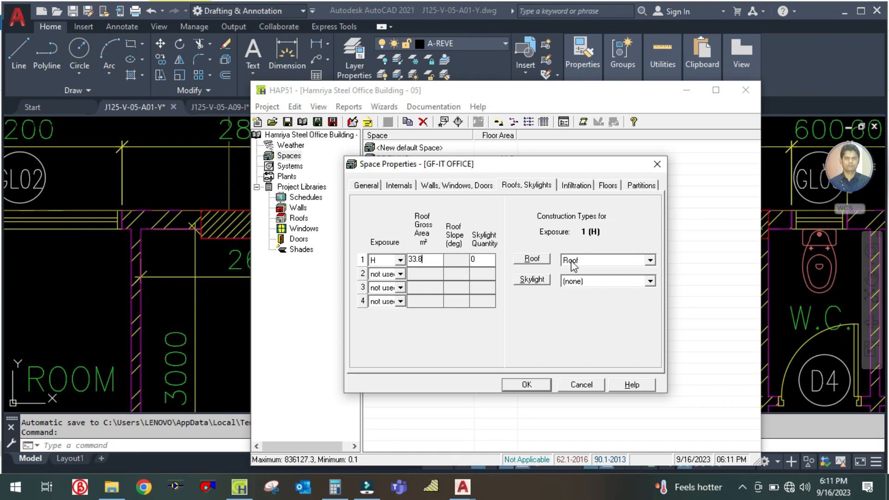
# Set the slab floor area to 33.8 m², check the partition inputs, and save the GF-IT OFFICE space
pyautogui.click(607, 187)
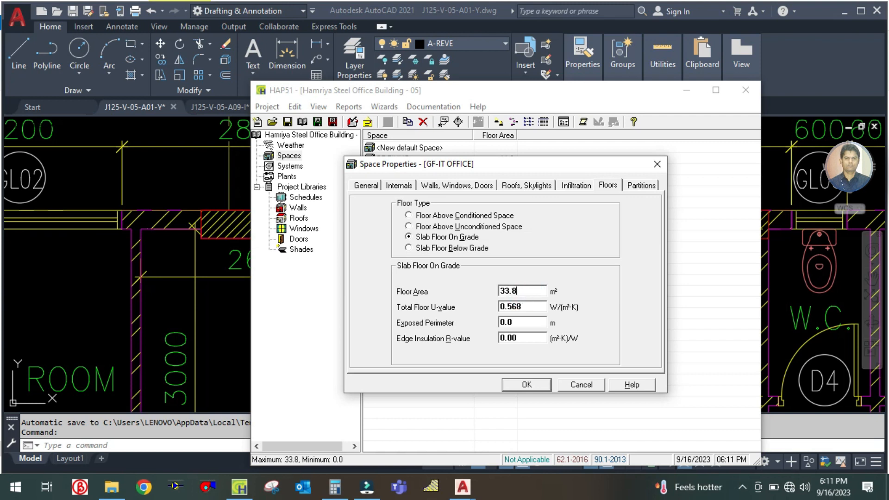
pyautogui.click(647, 186)
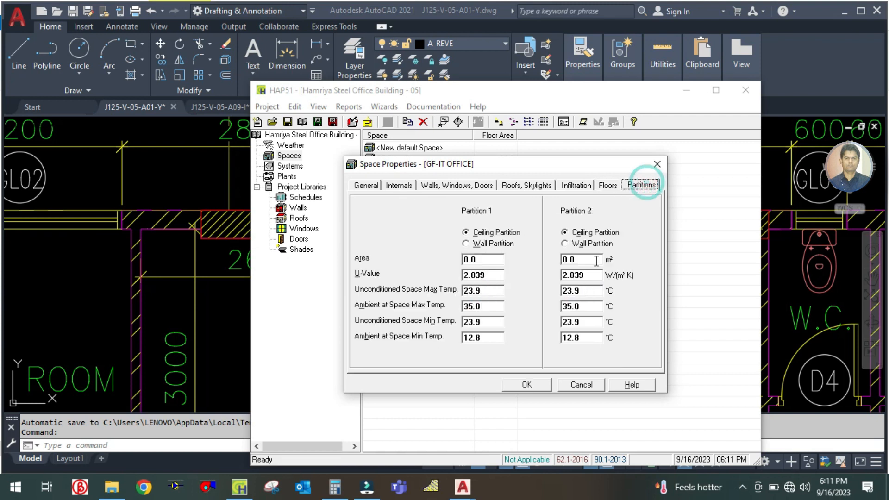
pyautogui.click(518, 385)
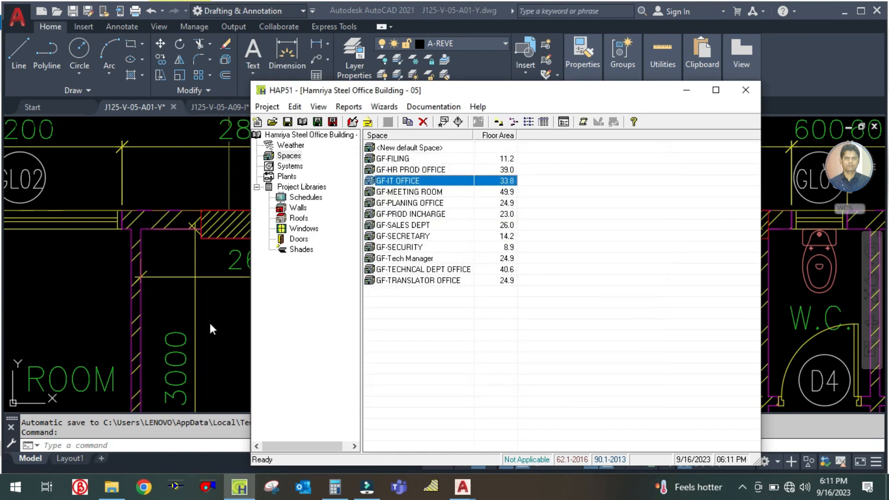
# Examine the filing room on the AutoCAD floor plan, and duplicate the GF-IT OFFICE space in HAP as GF-FILING OFFICE1
pyautogui.click(198, 323)
pyautogui.scroll(-4, 198, 323)
pyautogui.scroll(4, 376, 215)
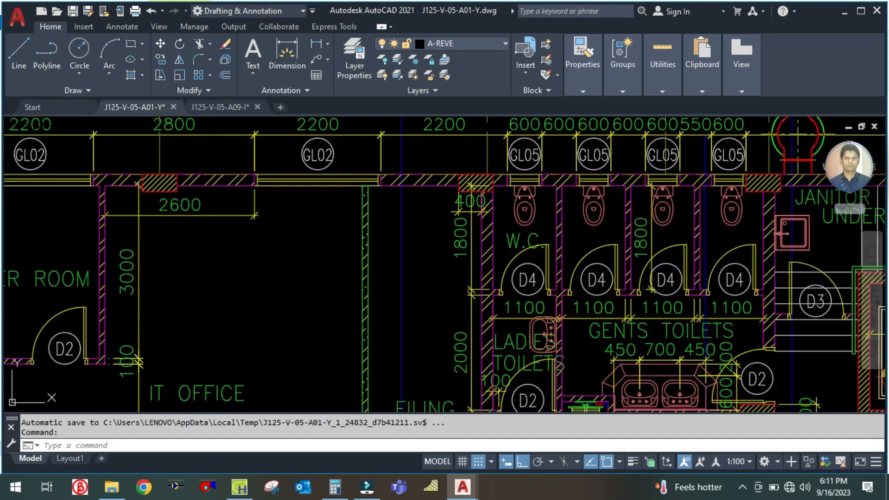
pyautogui.scroll(-2, 374, 258)
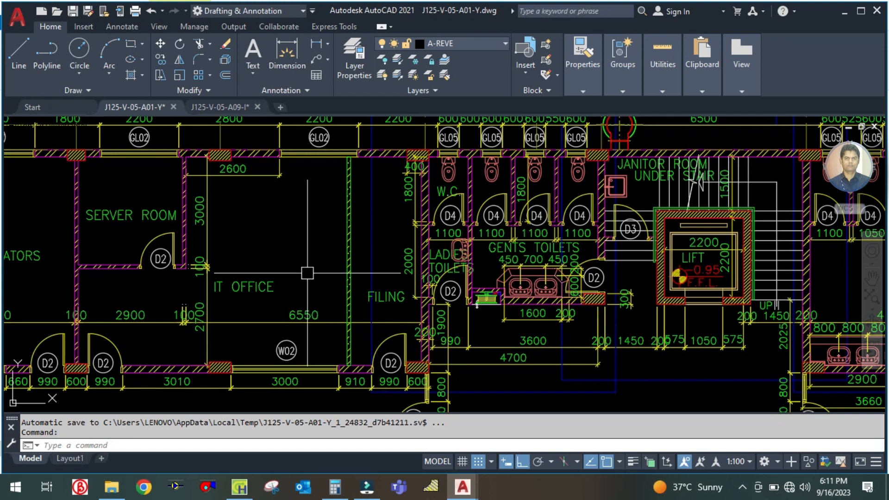
pyautogui.click(239, 494)
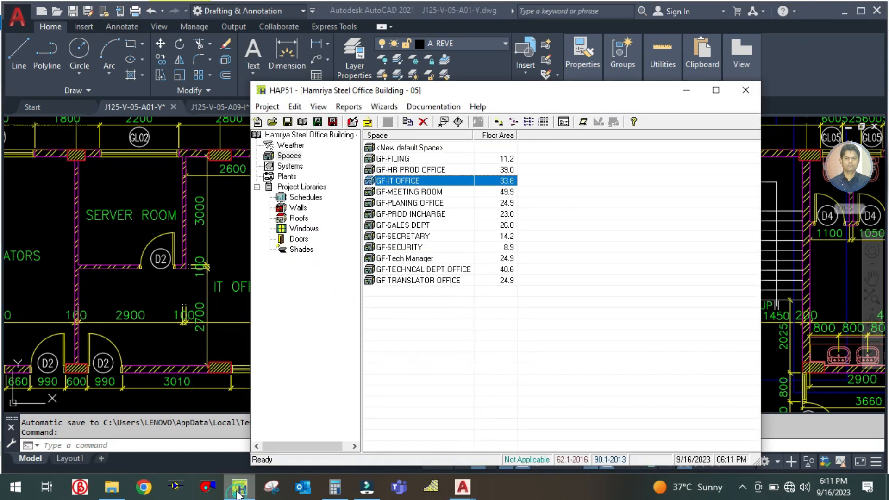
pyautogui.rightClick(421, 185)
pyautogui.click(454, 190)
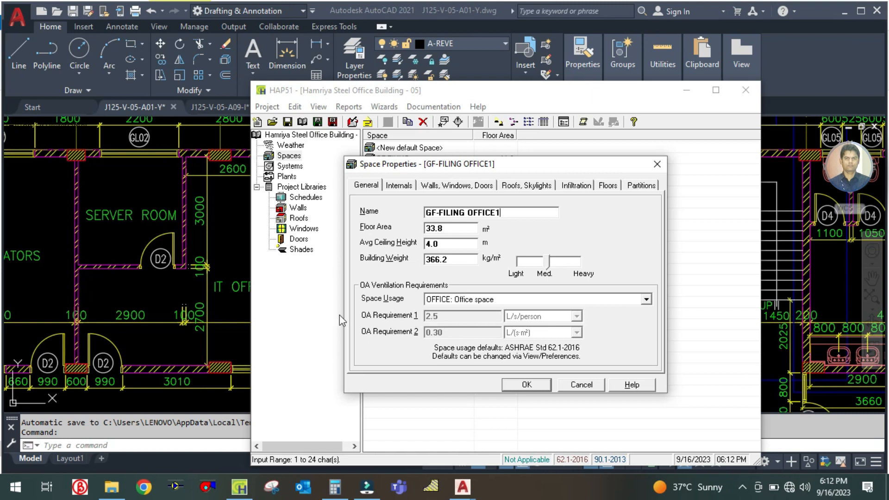
# Measure the filing room's clear width between its two side walls on the AutoCAD floor plan
pyautogui.click(229, 264)
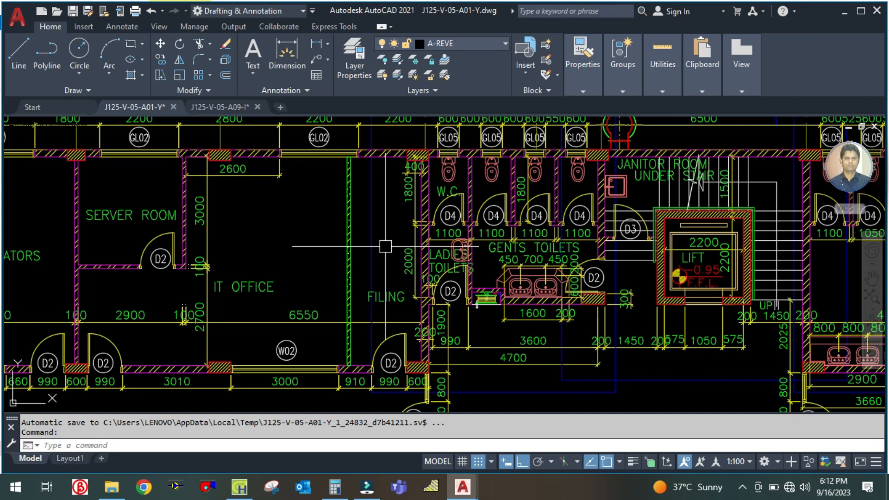
pyautogui.scroll(-2, 385, 246)
pyautogui.write('DLI')
pyautogui.press('Return')
pyautogui.scroll(5, 390, 294)
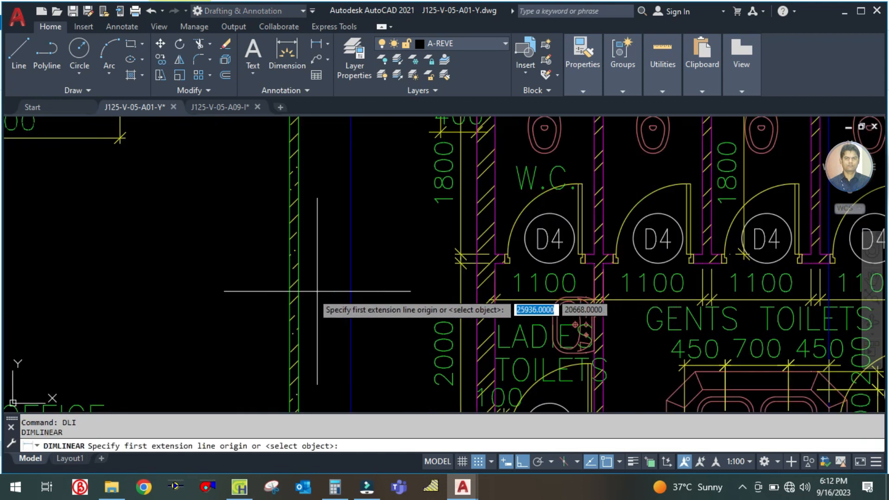
pyautogui.click(298, 292)
pyautogui.click(473, 292)
pyautogui.press('Escape')
pyautogui.scroll(-5, 416, 291)
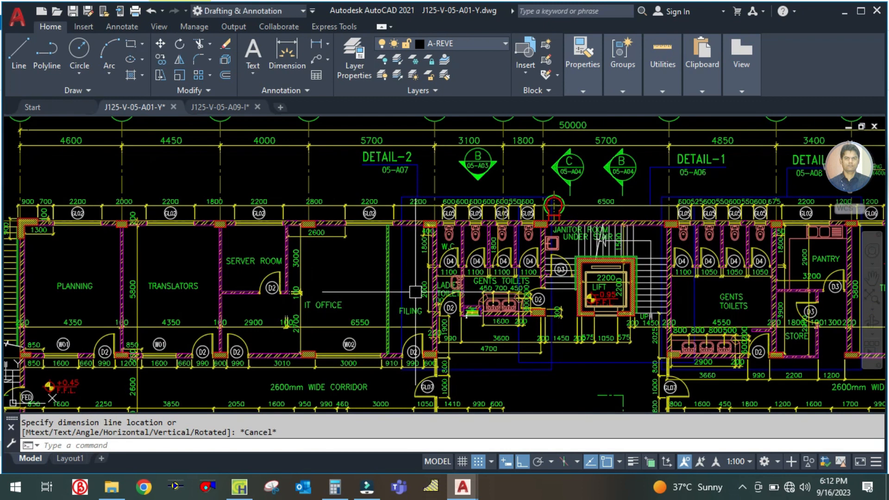
# Measure the filing room's depth from the external wall to the corridor wall on the floor plan
pyautogui.scroll(3, 415, 292)
pyautogui.scroll(-2, 416, 292)
pyautogui.press('Return')
pyautogui.scroll(6, 366, 193)
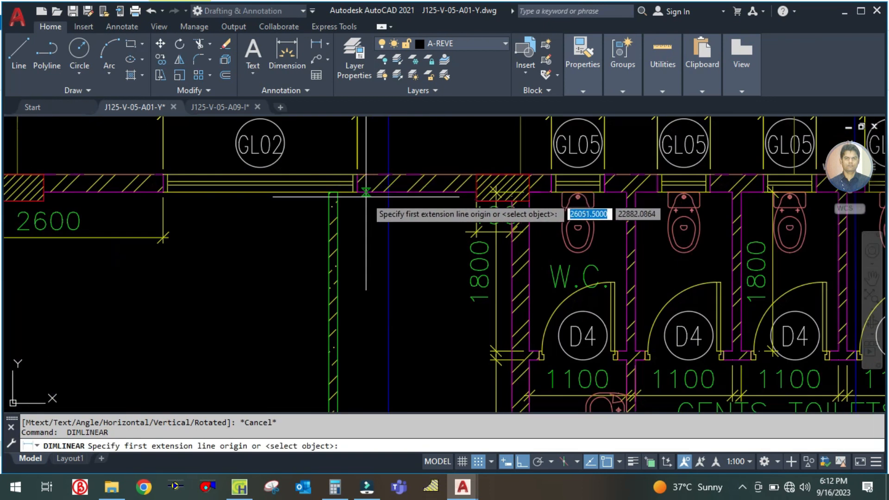
pyautogui.click(366, 192)
pyautogui.scroll(-5, 366, 195)
pyautogui.scroll(5, 367, 324)
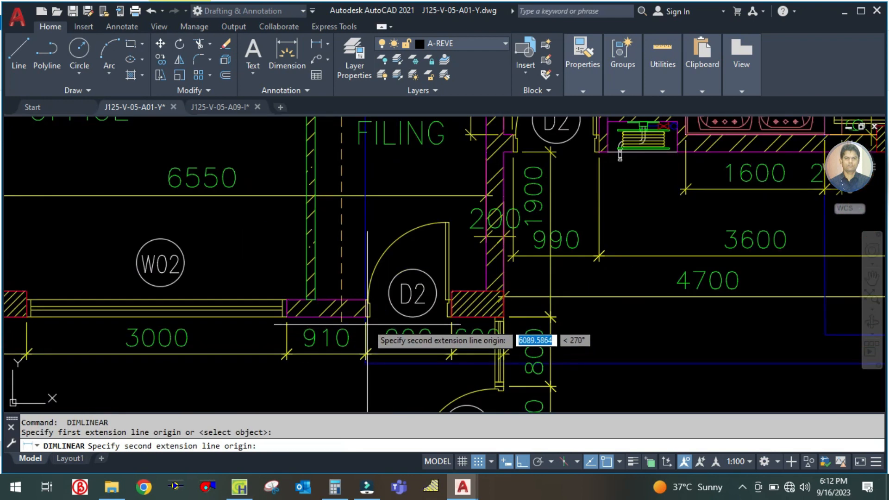
pyautogui.click(347, 303)
pyautogui.scroll(-5, 347, 296)
pyautogui.scroll(4, 314, 258)
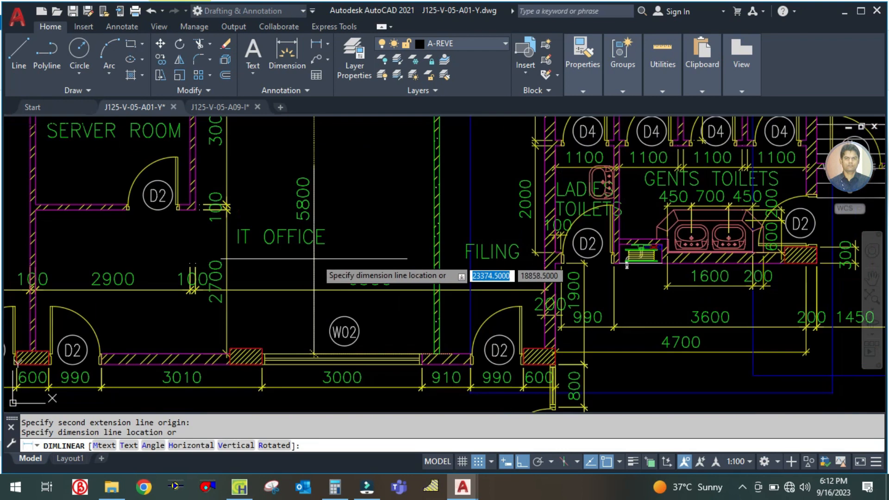
pyautogui.press('Escape')
pyautogui.scroll(-2, 315, 264)
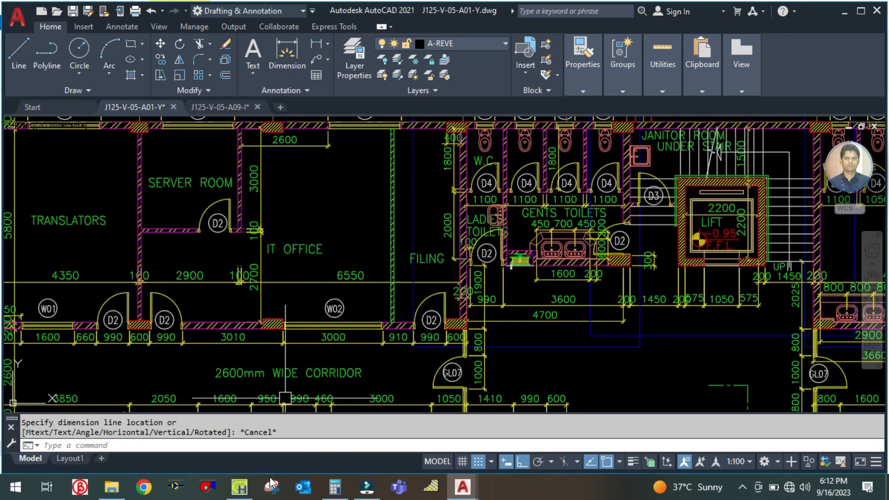
# Calculate the filing room's floor area as 1.9 × 5.8 in Calculator, and return to the AutoCAD plan
pyautogui.click(340, 490)
pyautogui.click(224, 236)
pyautogui.write('1.9 ×')
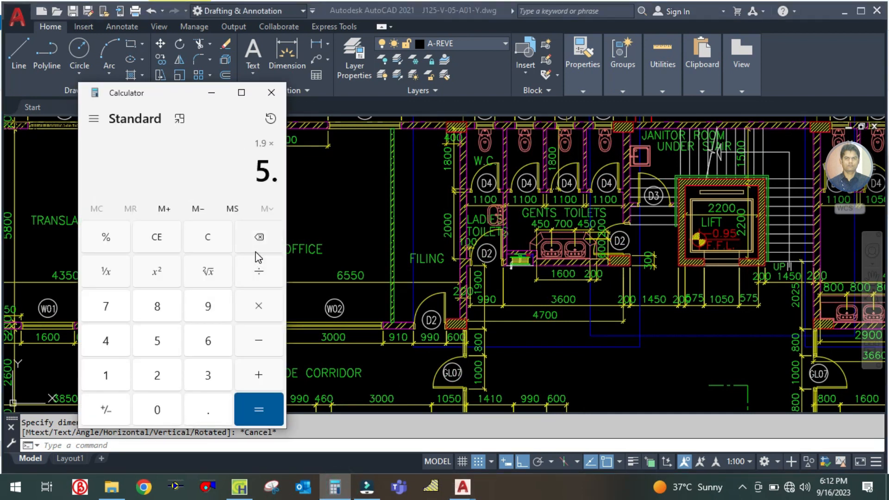
pyautogui.write('8')
pyautogui.press('Return')
pyautogui.click(388, 193)
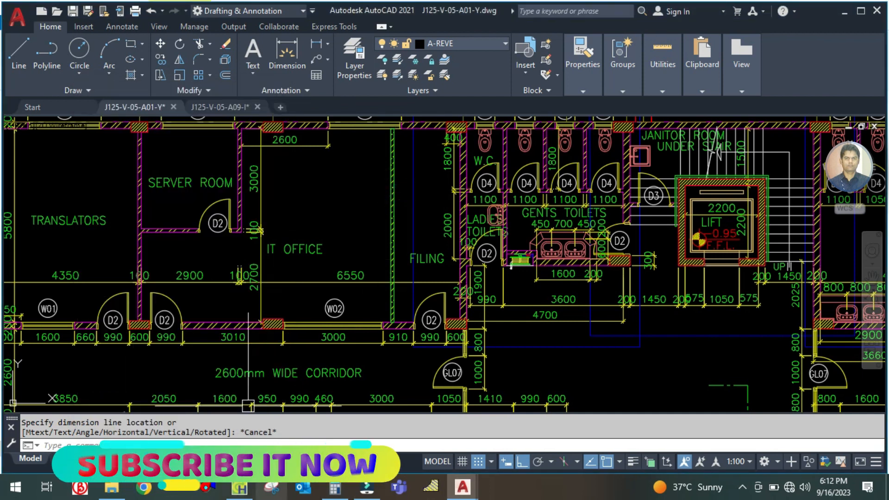
# Switch to HAP and set the GF-FILING OFFICE1 floor area to 11 m², keeping the 4.0 m ceiling height and office space usage
pyautogui.hotkey('alt', 'Tab')
pyautogui.doubleClick(453, 231)
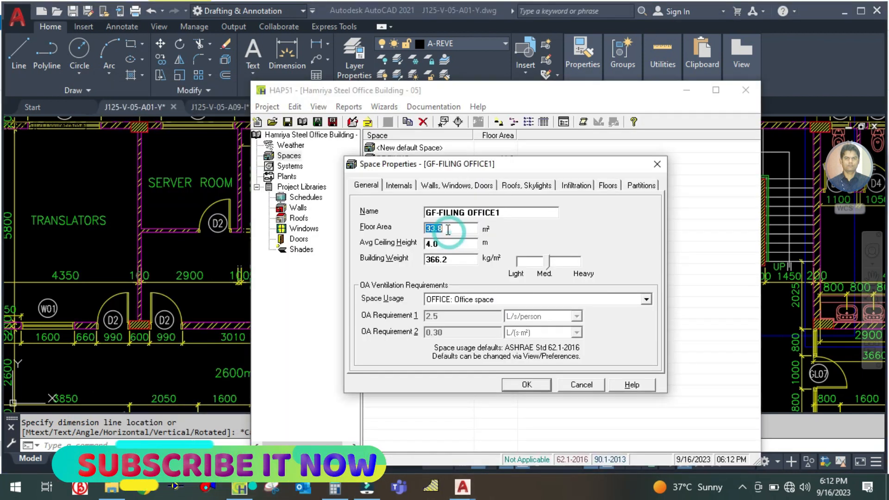
pyautogui.write('11')
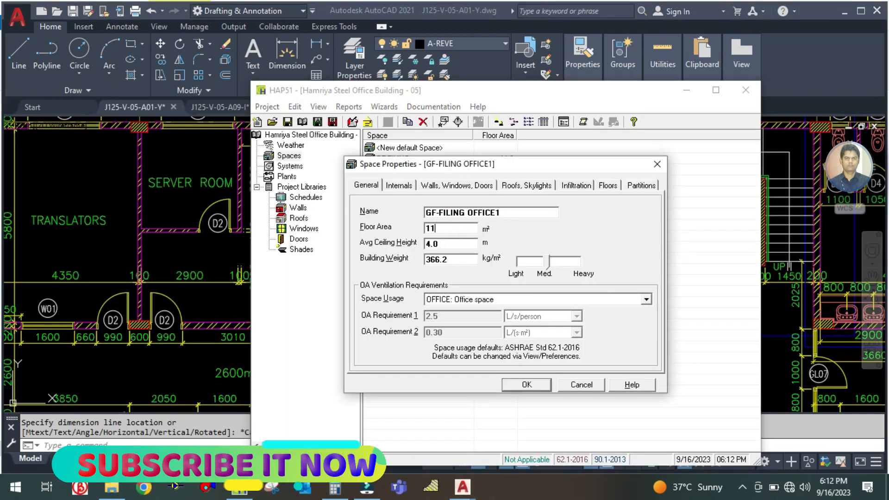
pyautogui.doubleClick(449, 243)
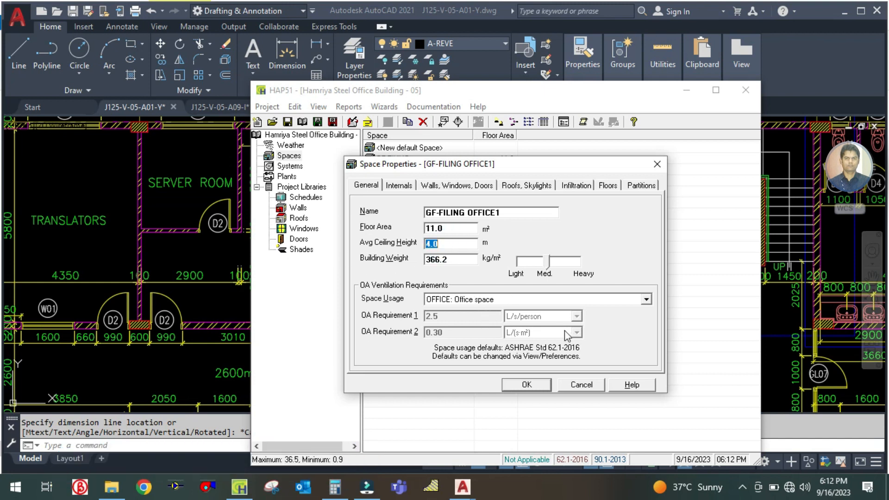
pyautogui.click(480, 300)
pyautogui.click(480, 300)
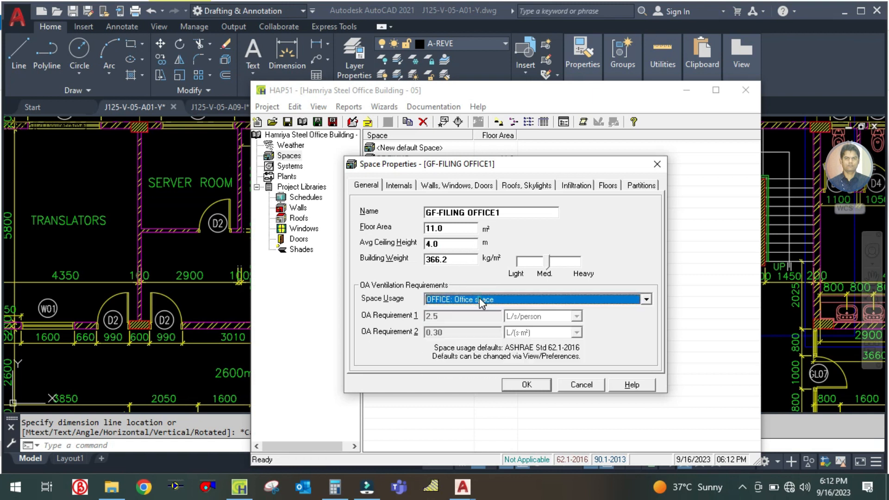
pyautogui.click(480, 301)
pyautogui.click(480, 302)
# Check the filing room's furniture in the AutoCAD drawing J125-V-05-A09-I, and set the HAP space's occupancy to 0 people
pyautogui.click(403, 188)
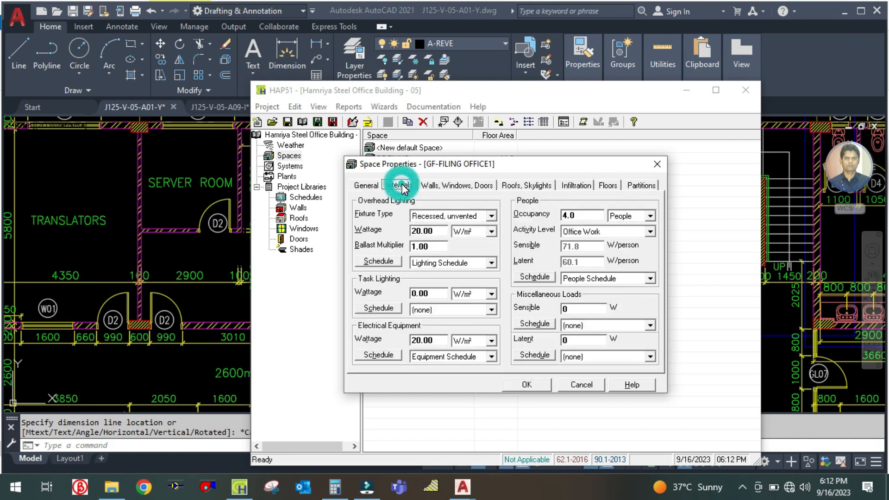
pyautogui.click(178, 252)
pyautogui.click(224, 108)
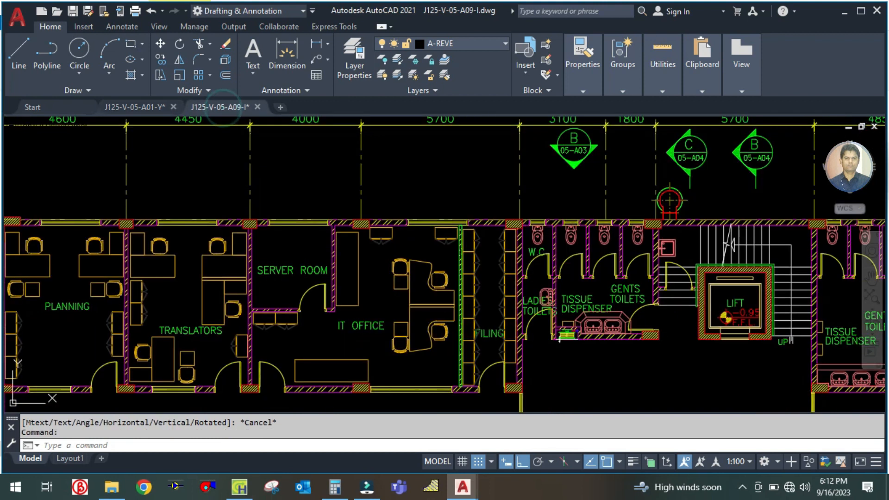
pyautogui.scroll(4, 502, 343)
pyautogui.scroll(-4, 474, 282)
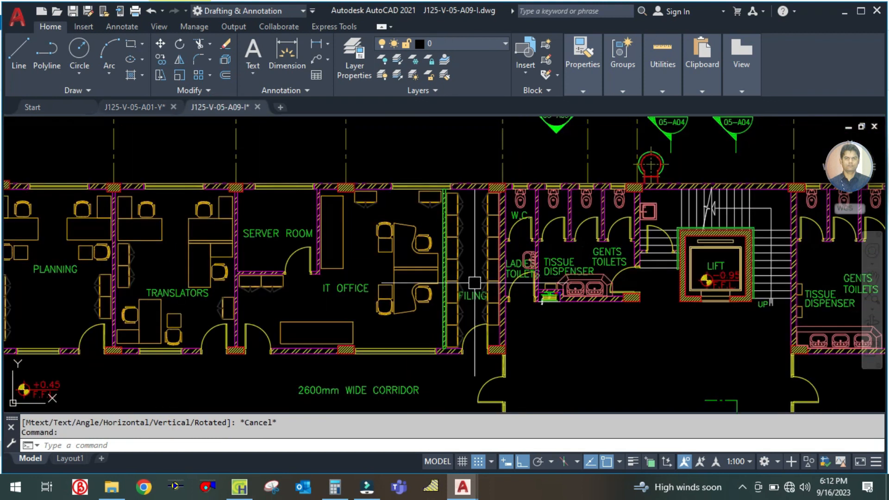
pyautogui.click(240, 487)
pyautogui.doubleClick(585, 216)
pyautogui.write('0')
# Open the filing space's wall and window data in HAP, and examine the room's external wall on both AutoCAD plans
pyautogui.click(445, 187)
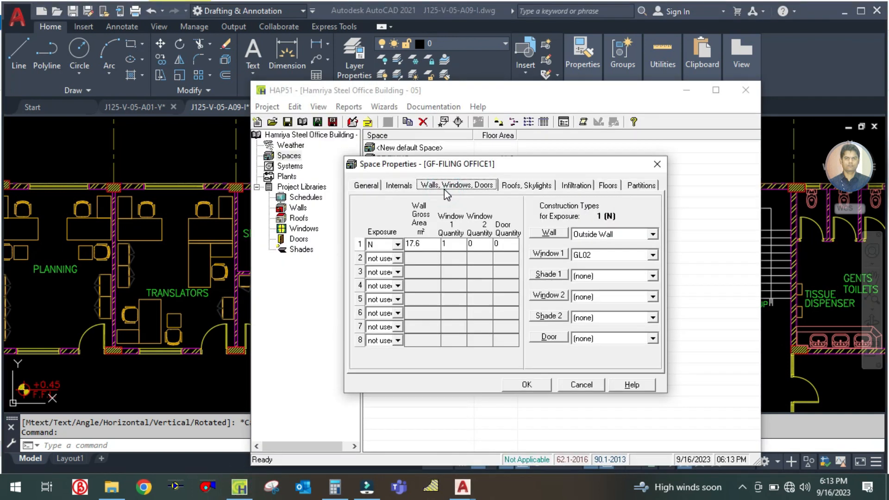
pyautogui.click(242, 221)
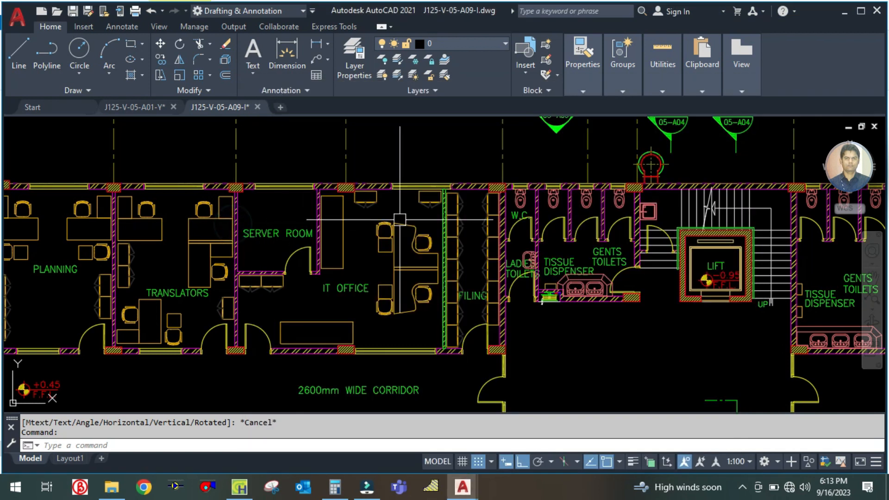
pyautogui.scroll(2, 470, 211)
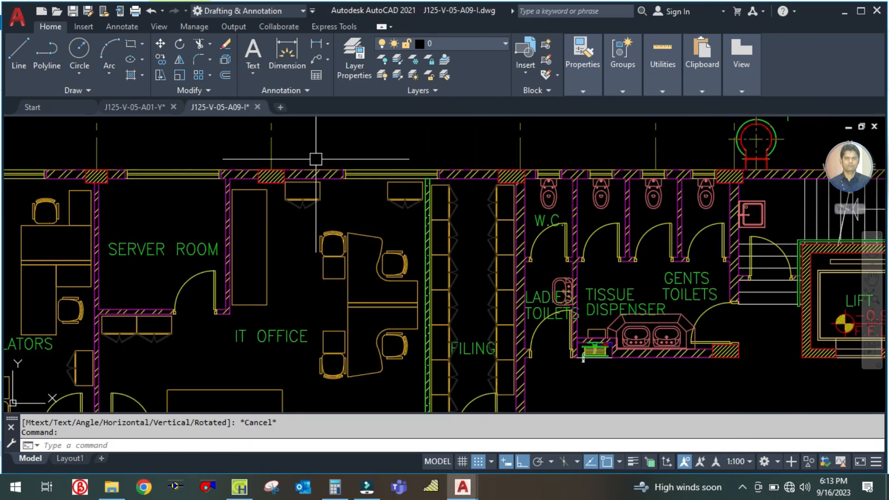
pyautogui.click(152, 107)
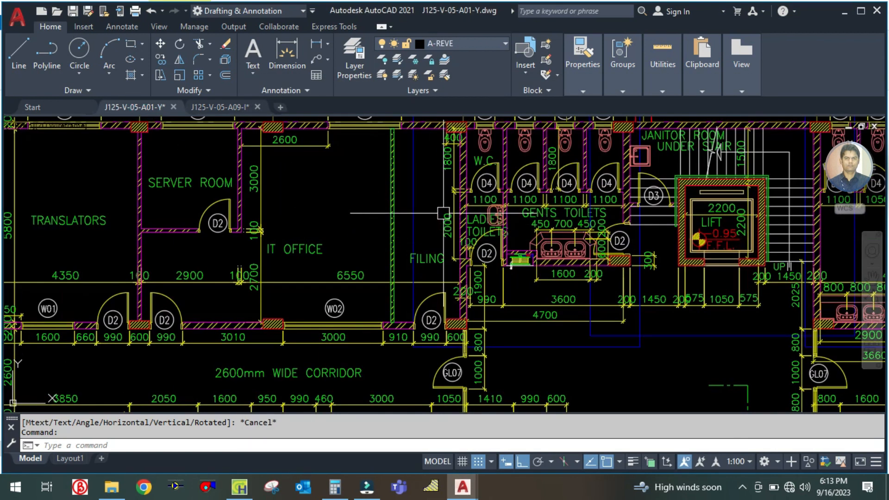
pyautogui.write('DL')
pyautogui.press('Escape')
pyautogui.press('Escape')
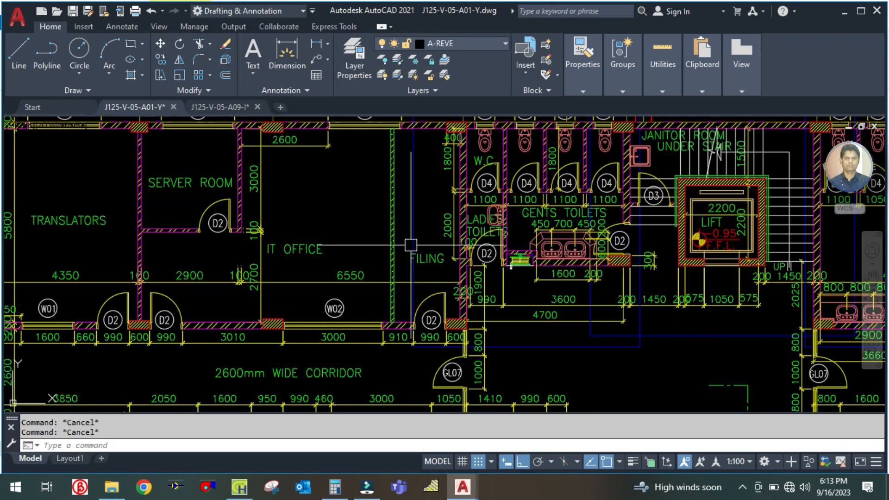
# Calculate the external wall area as 1.9 × 4 in Calculator, and set the north wall gross area to 7.6 m² in HAP
pyautogui.click(335, 487)
pyautogui.click(210, 239)
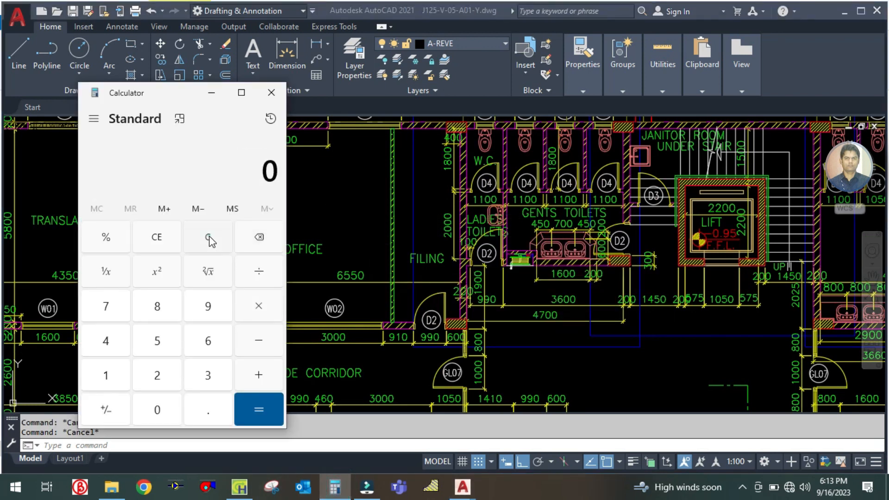
pyautogui.write('1.9*4')
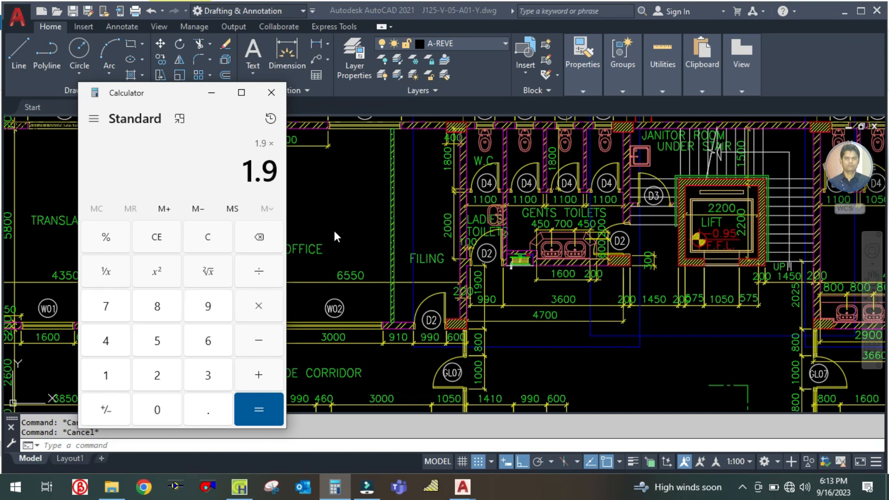
pyautogui.press('Return')
pyautogui.click(341, 221)
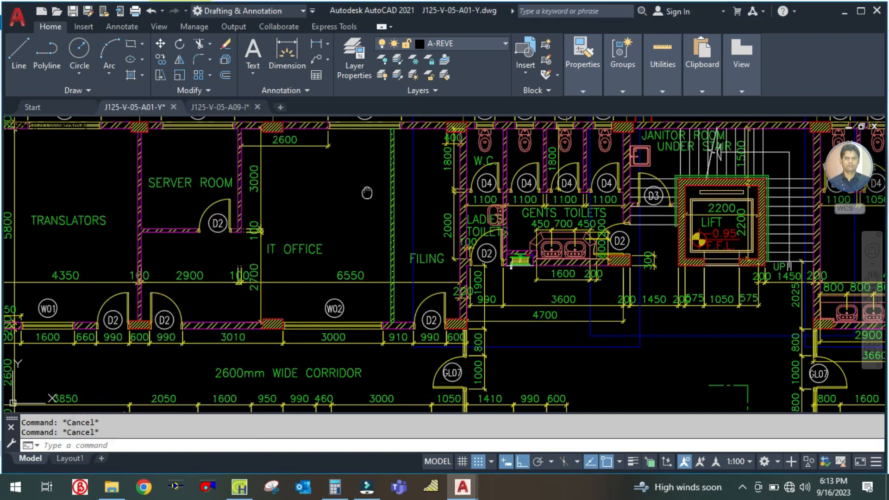
pyautogui.click(239, 488)
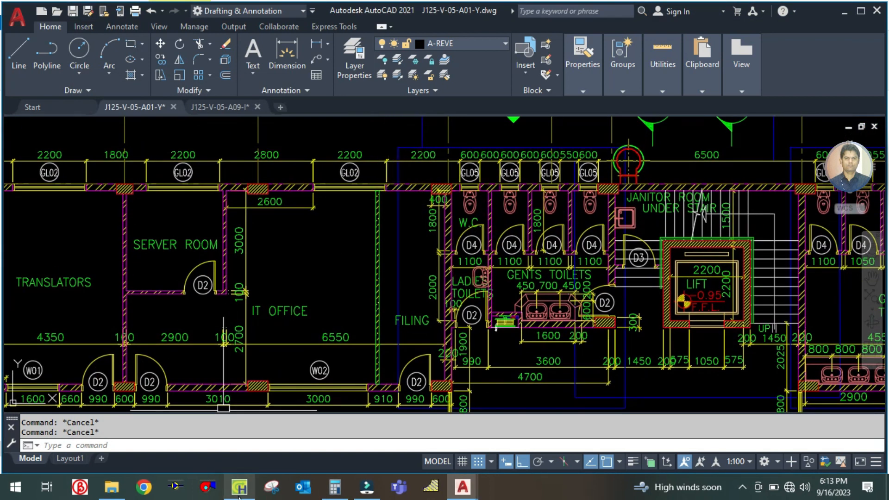
pyautogui.click(433, 243)
pyautogui.write('7.6')
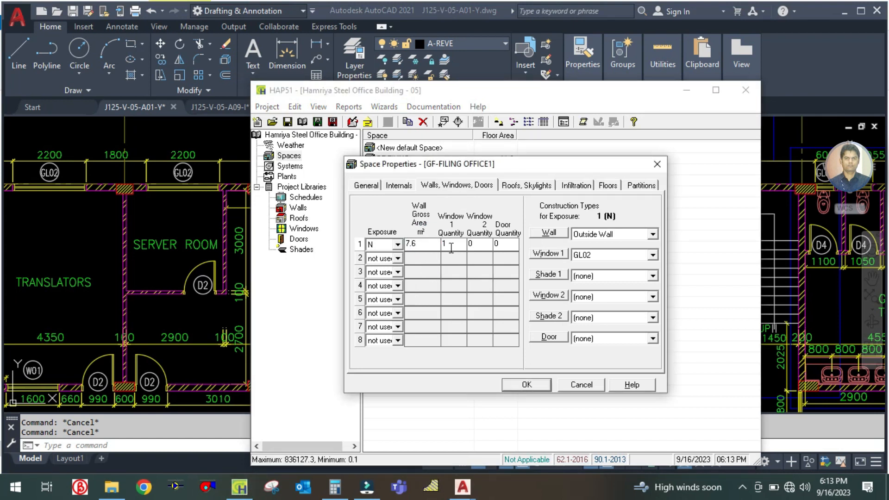
# Check the filing room's windows on the AutoCAD plan, and set the north exposure's Window 1 quantity to 0 and type to (none) in HAP
pyautogui.click(185, 232)
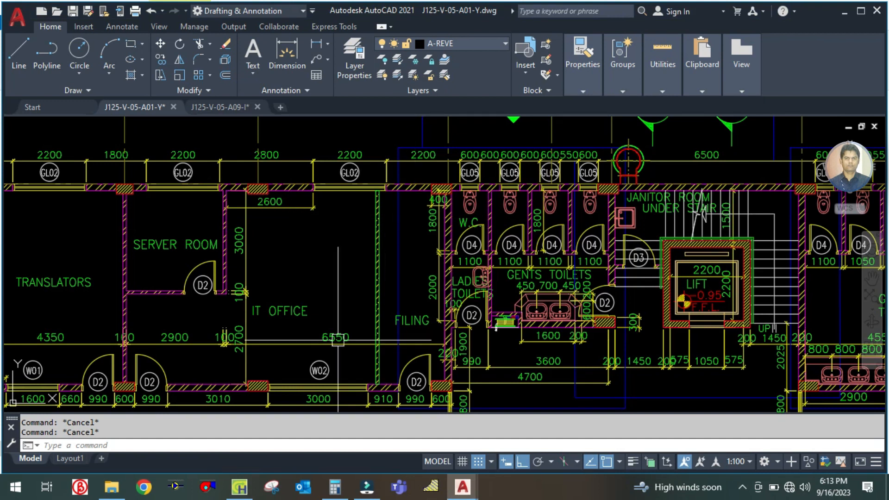
pyautogui.click(240, 487)
pyautogui.click(458, 246)
pyautogui.write('0')
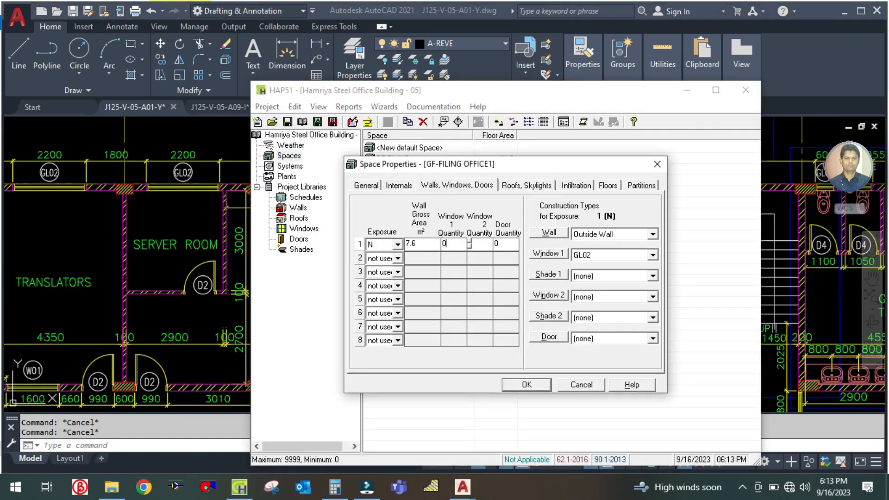
pyautogui.click(584, 255)
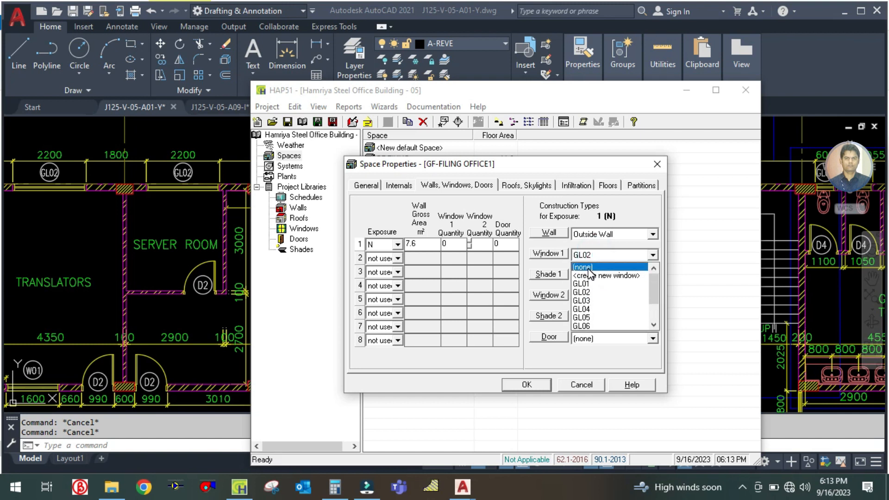
pyautogui.click(588, 268)
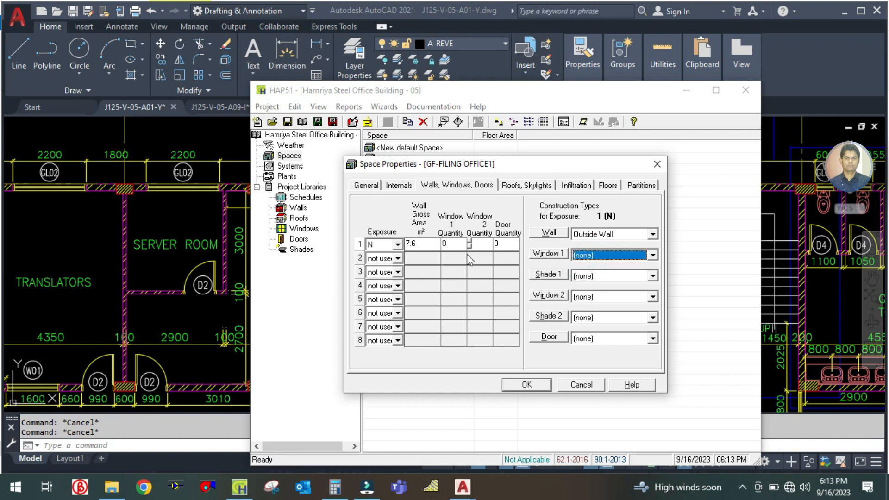
# Check the filing space's floor area, and set the horizontal roof's gross area to 11 m²
pyautogui.click(513, 186)
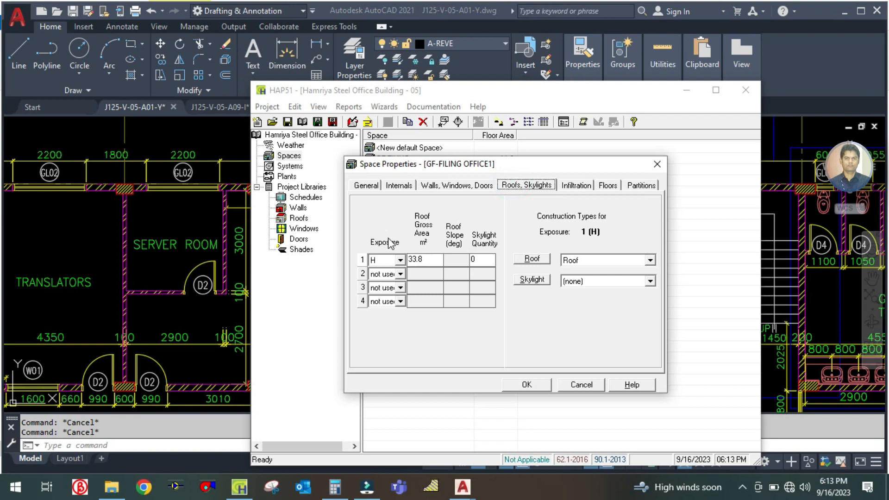
pyautogui.click(365, 186)
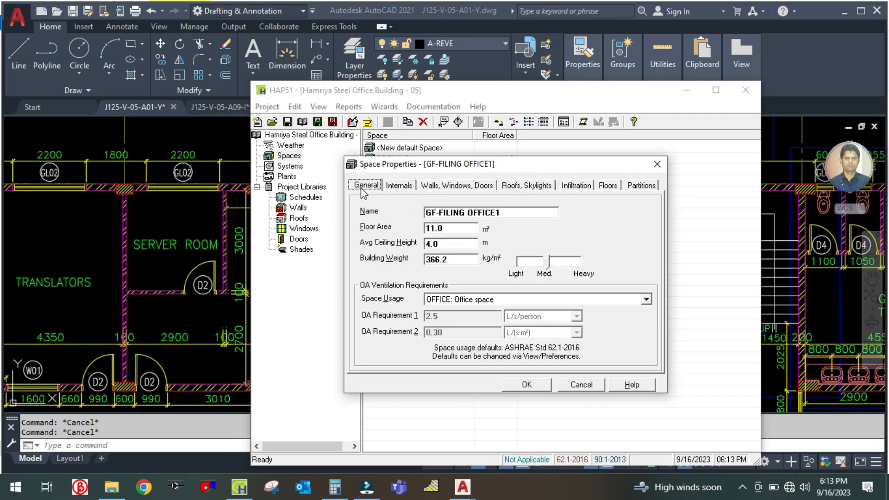
pyautogui.click(534, 187)
pyautogui.click(427, 258)
pyautogui.write('11')
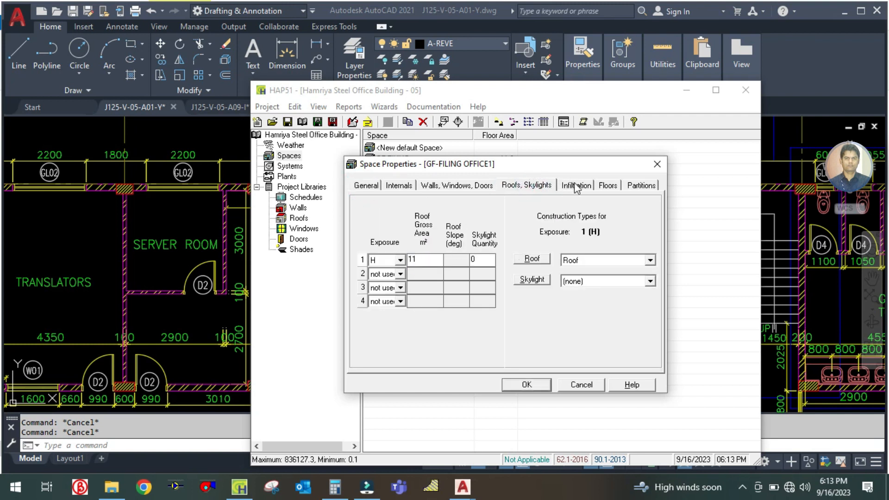
# Review the infiltration and slab floor data of the filing space, and set Partition 1 to Wall Partition
pyautogui.click(576, 187)
pyautogui.click(603, 187)
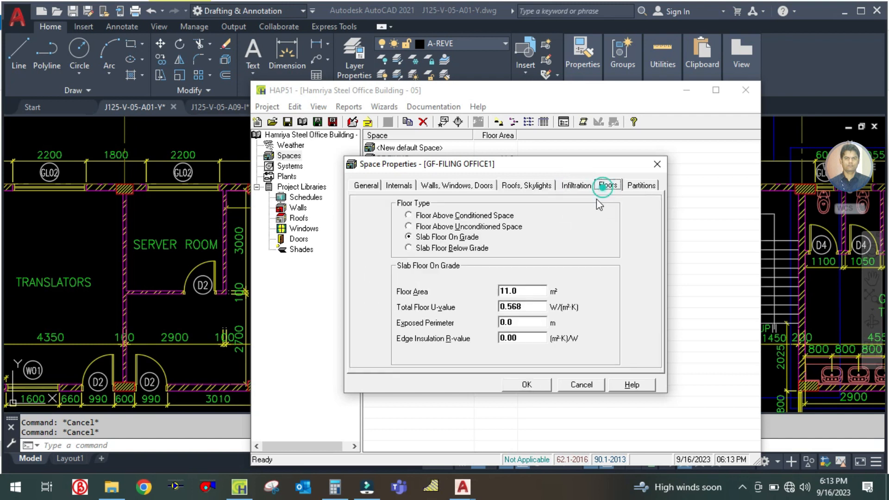
pyautogui.click(525, 290)
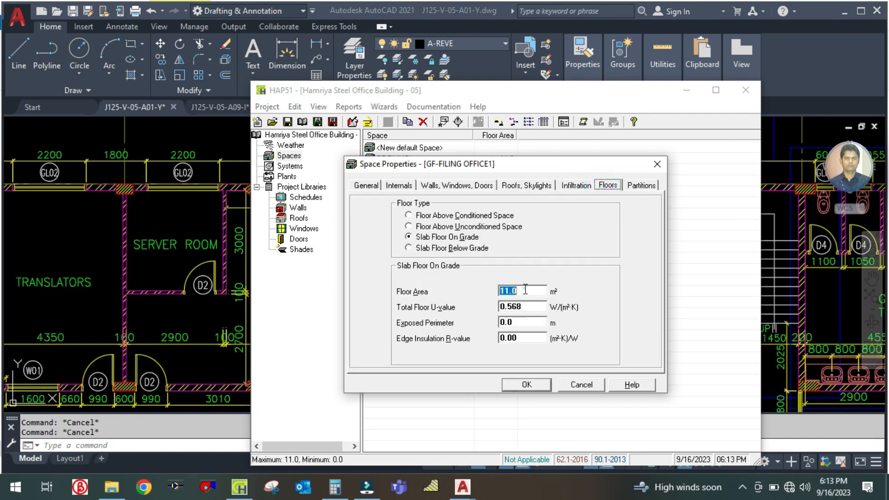
pyautogui.click(641, 188)
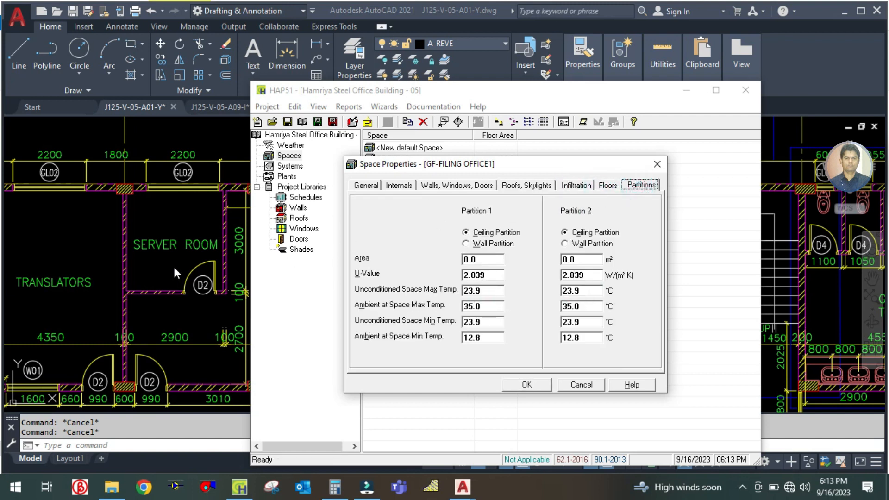
pyautogui.click(467, 244)
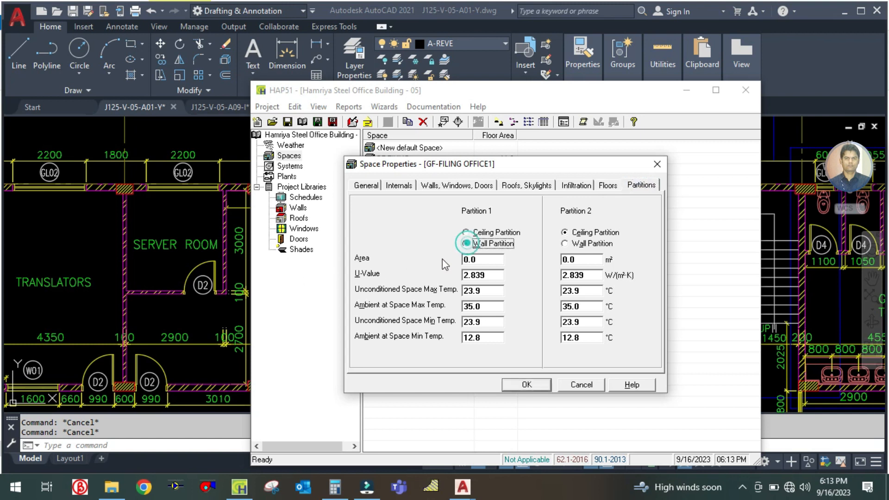
# Check the rooms adjoining the filing room on the AutoCAD plan, and save the filing space and the project in HAP
pyautogui.click(197, 260)
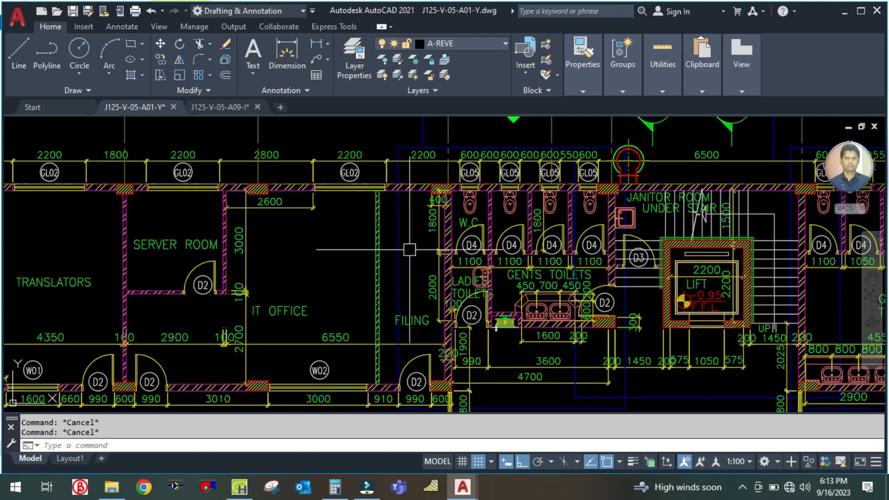
pyautogui.scroll(-2, 348, 231)
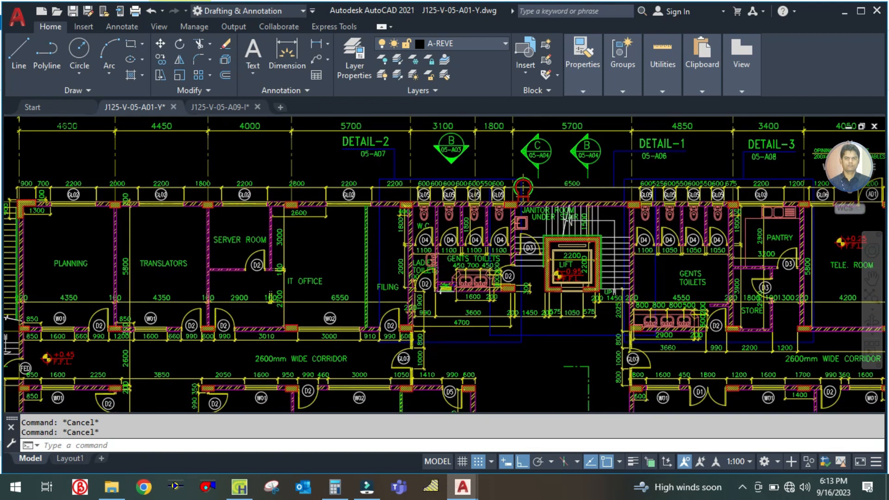
pyautogui.scroll(2, 441, 267)
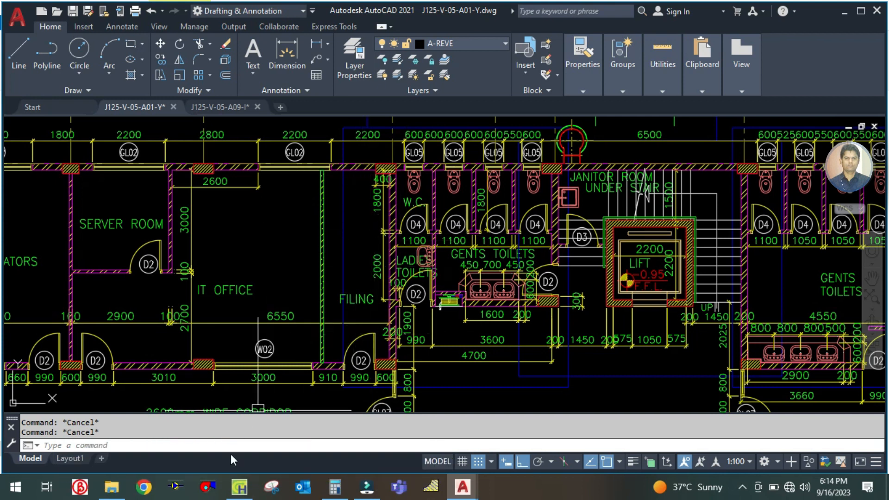
pyautogui.click(239, 487)
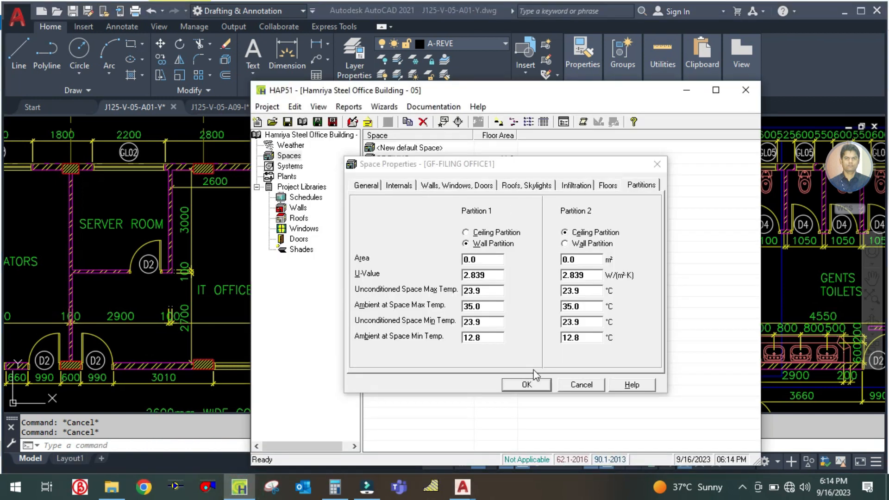
pyautogui.click(527, 384)
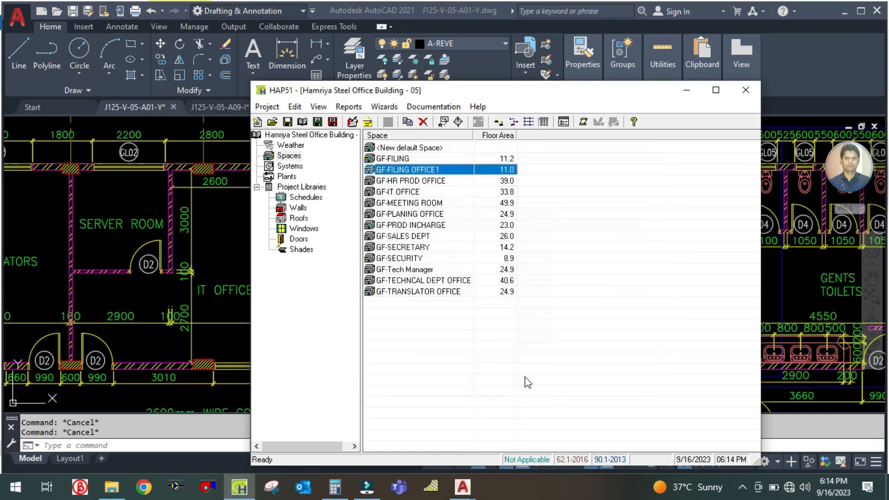
pyautogui.click(287, 122)
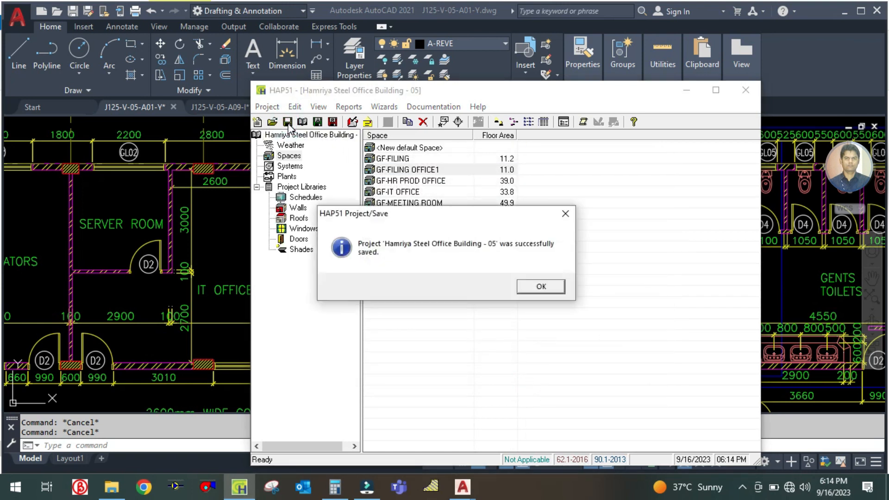
pyautogui.click(541, 287)
# Switch to AutoCAD and examine the whole ground-floor office layout, from the planning room to the transformer room, against the spaces entered
pyautogui.click(235, 261)
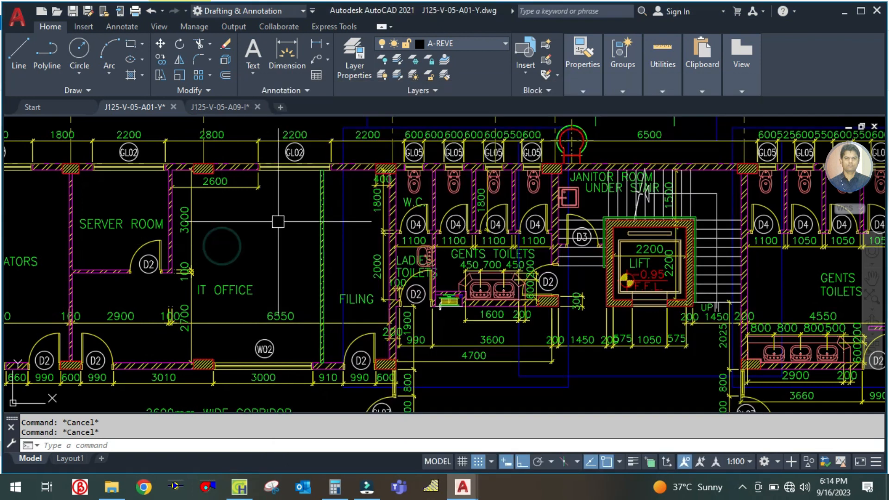
pyautogui.scroll(-2, 278, 221)
pyautogui.moveTo(434, 329); pyautogui.dragTo(244, 288)
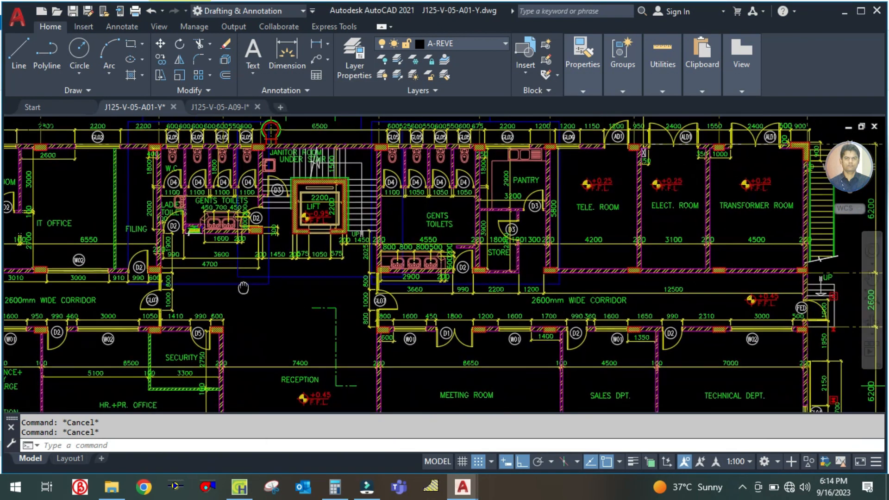
pyautogui.rightClick(458, 269)
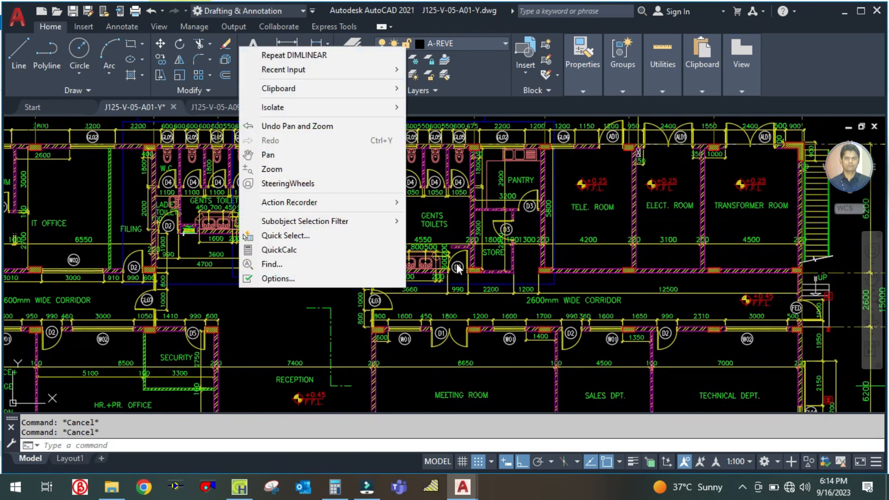
pyautogui.click(662, 216)
pyautogui.press('Escape')
pyautogui.moveTo(259, 318)
pyautogui.mouseDown()
pyautogui.moveTo(442, 318)
pyautogui.moveTo(425, 301)
pyautogui.mouseUp()
pyautogui.scroll(-8, 442, 317)
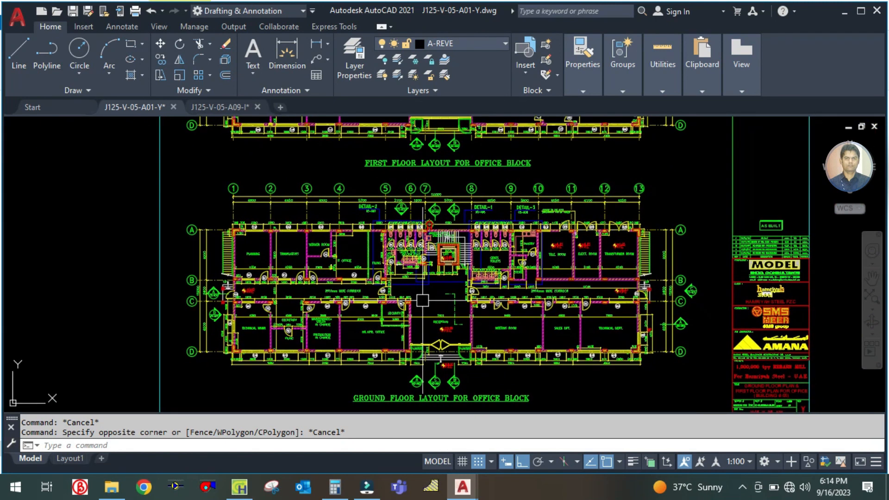
pyautogui.scroll(2, 424, 301)
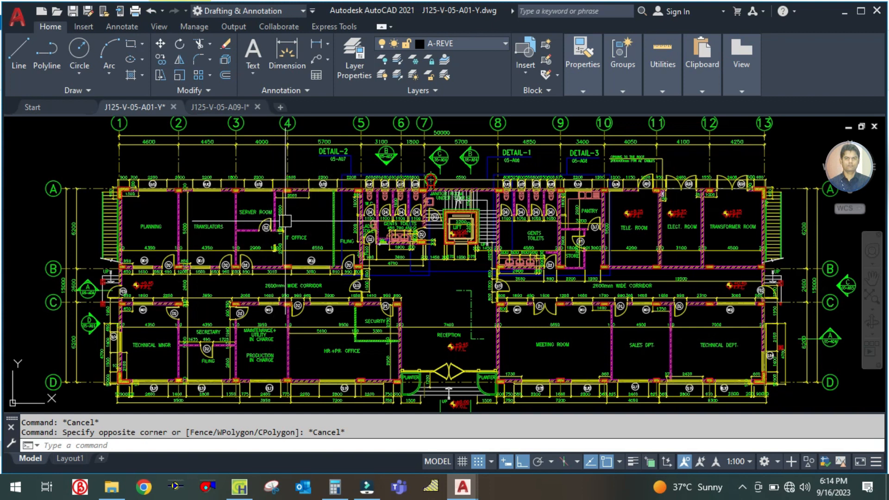
pyautogui.moveTo(286, 219)
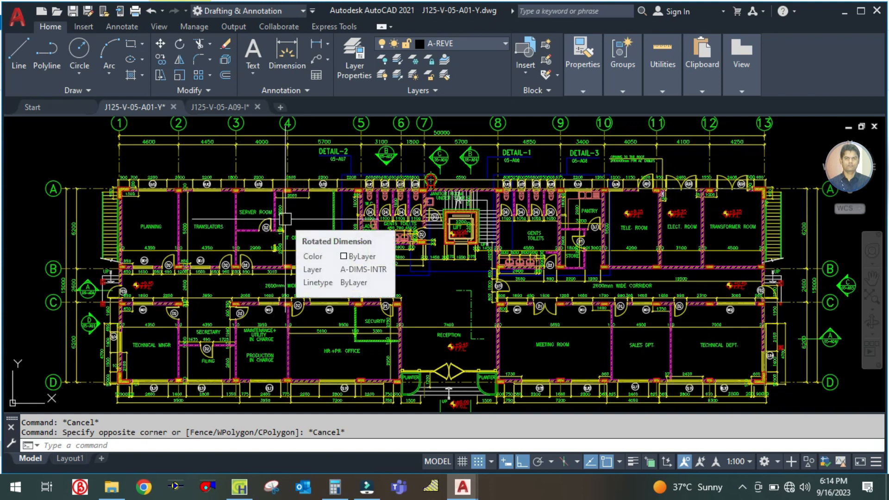